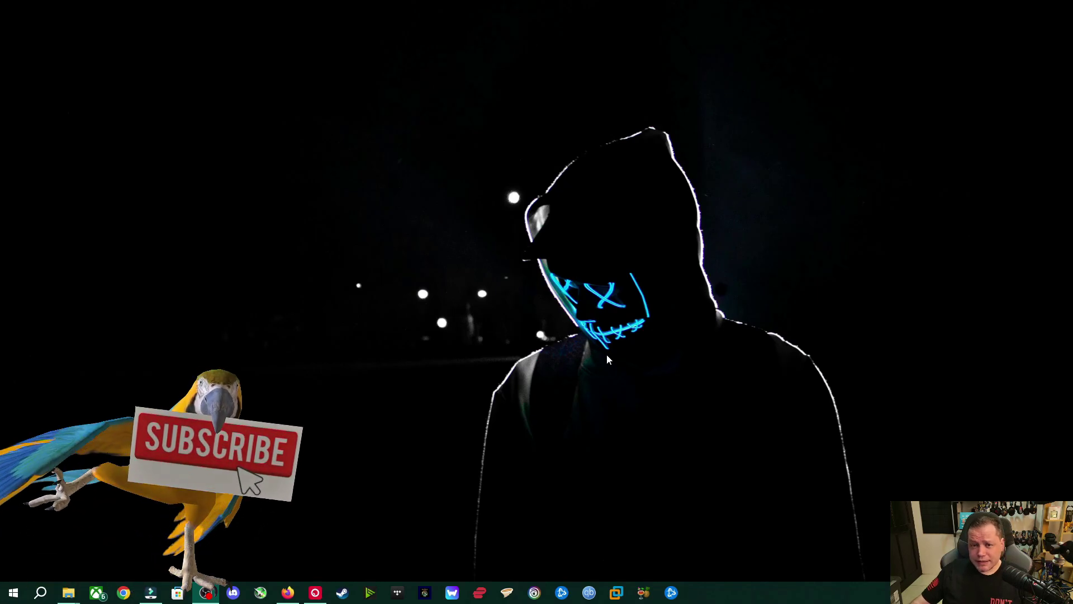
Bring Firefox forward and return from the YouTube tab to the Ultimate Windows Utility page
click(294, 594)
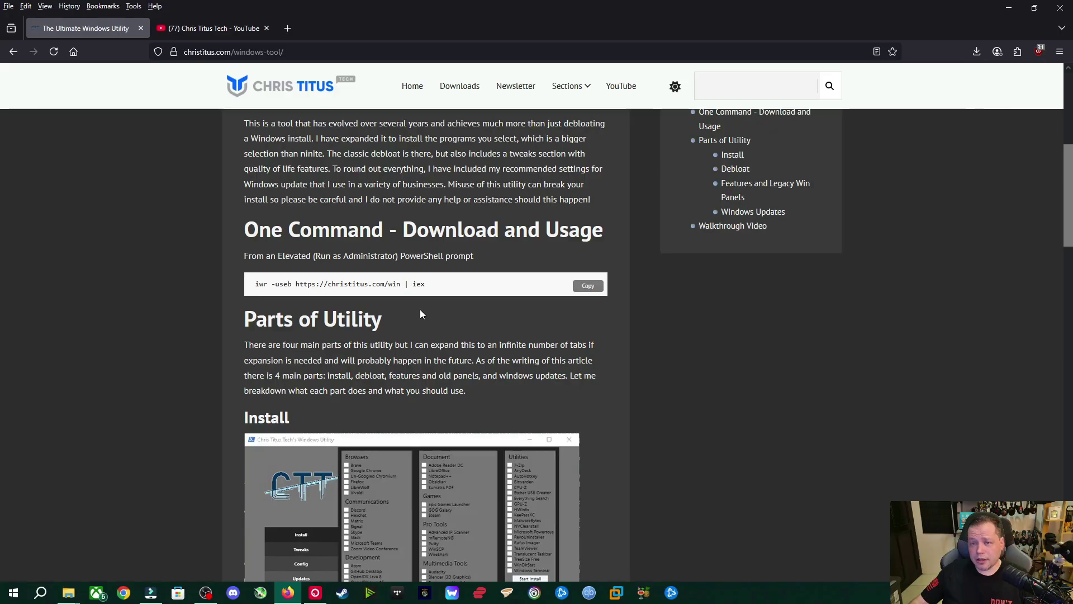
click(228, 32)
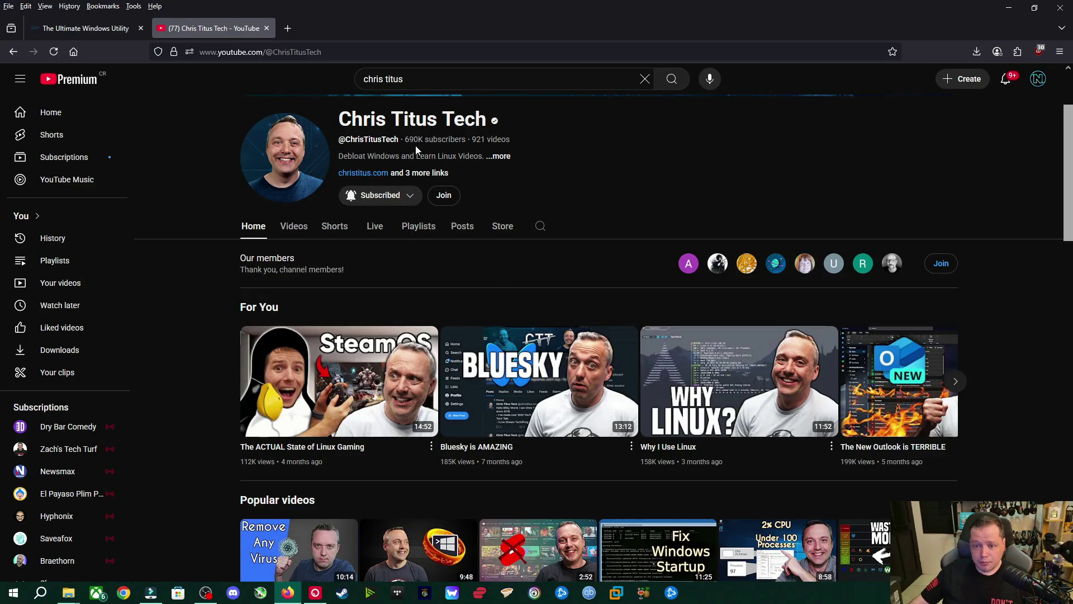
click(92, 27)
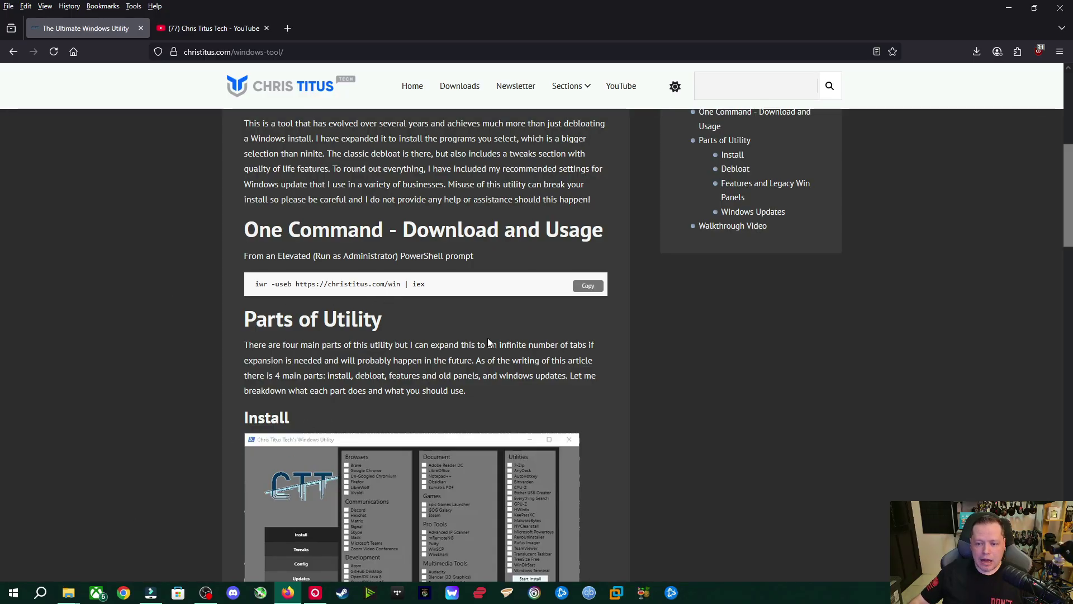
Search 'power' from the Start menu and launch Windows PowerShell as Administrator
right_click(14, 593)
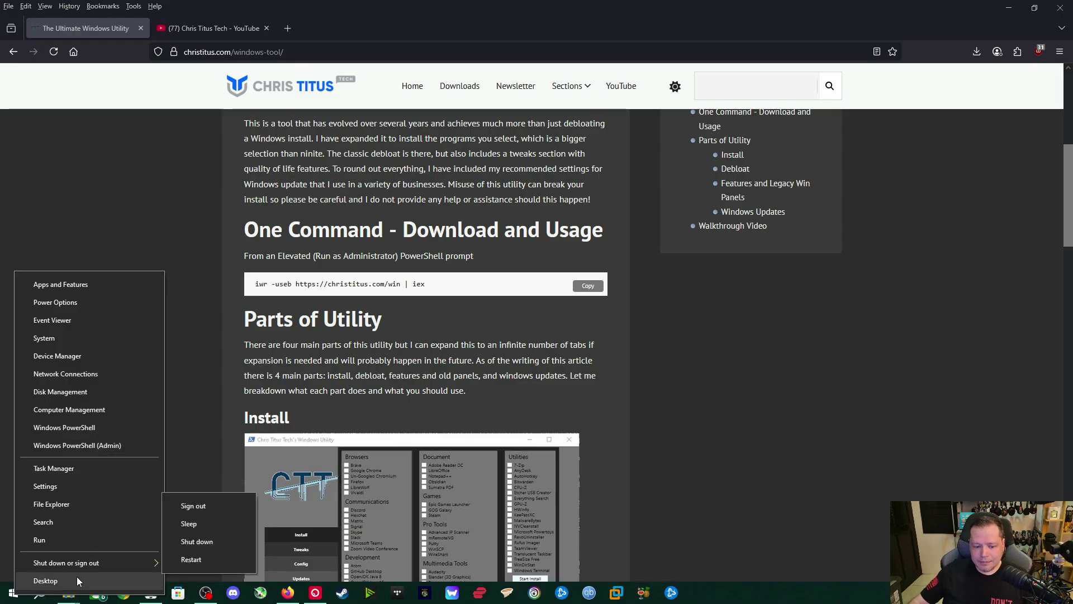
click(39, 600)
text(terminal)
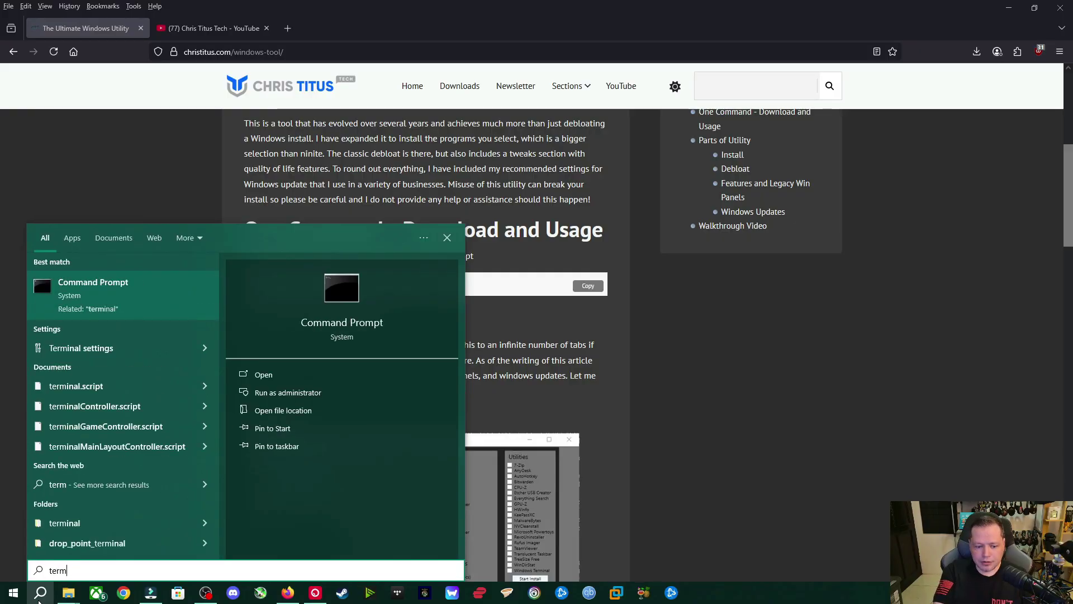
key(BackSpace)
key(BackSpace)
key(BackSpace)
key(BackSpace)
key(BackSpace)
key(BackSpace)
key(BackSpace)
key(BackSpace)
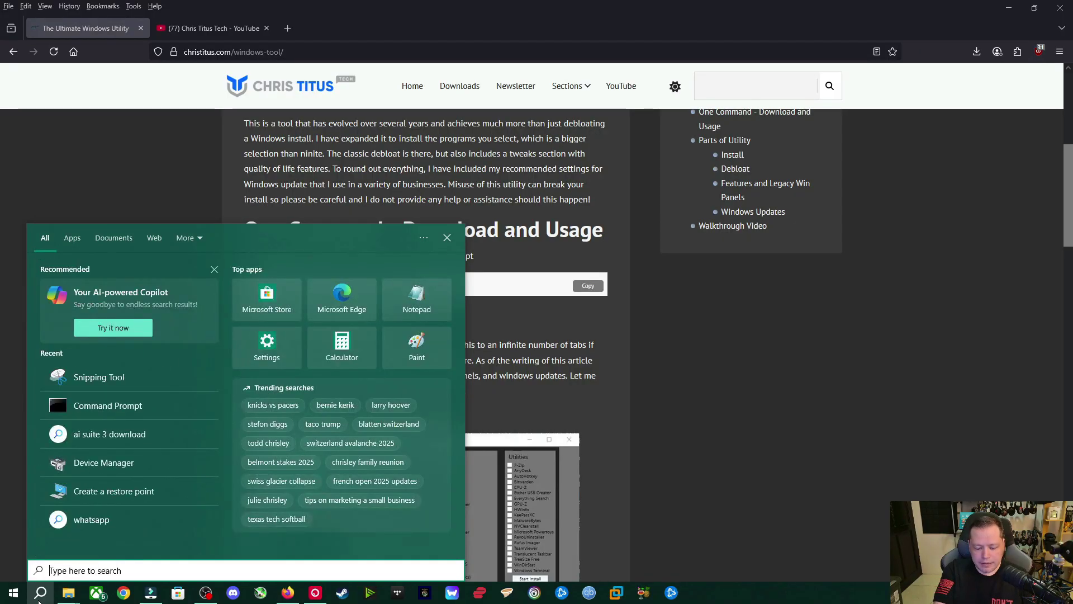
text(power)
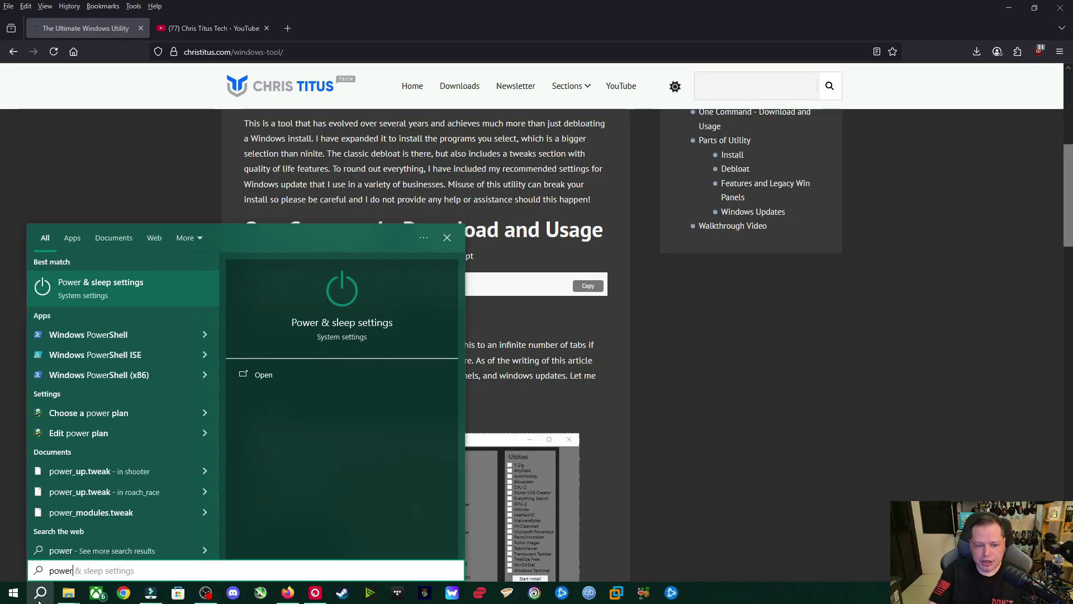
key(Down)
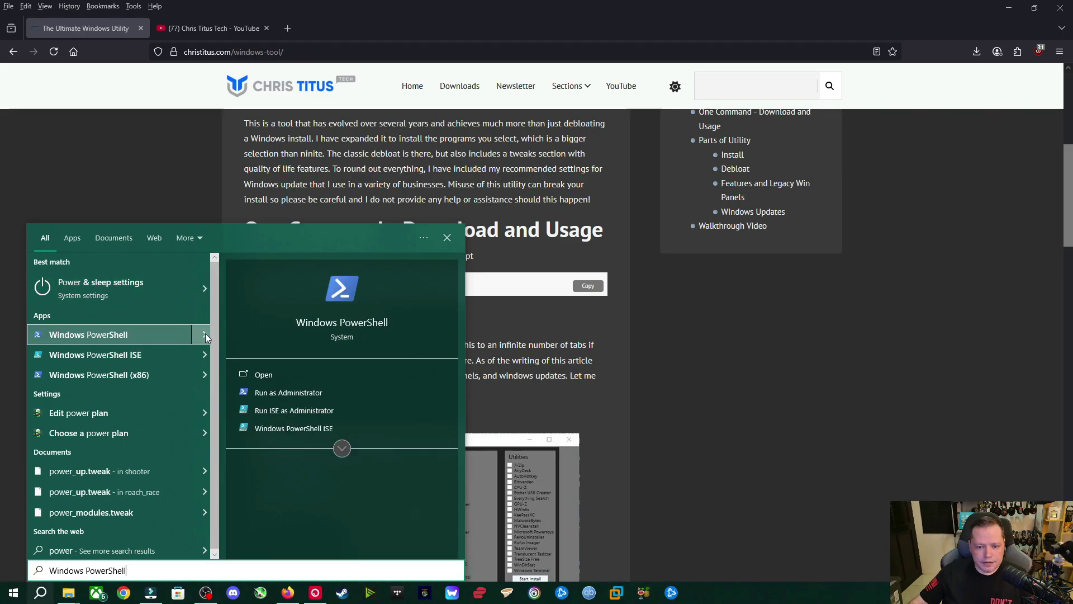
click(304, 393)
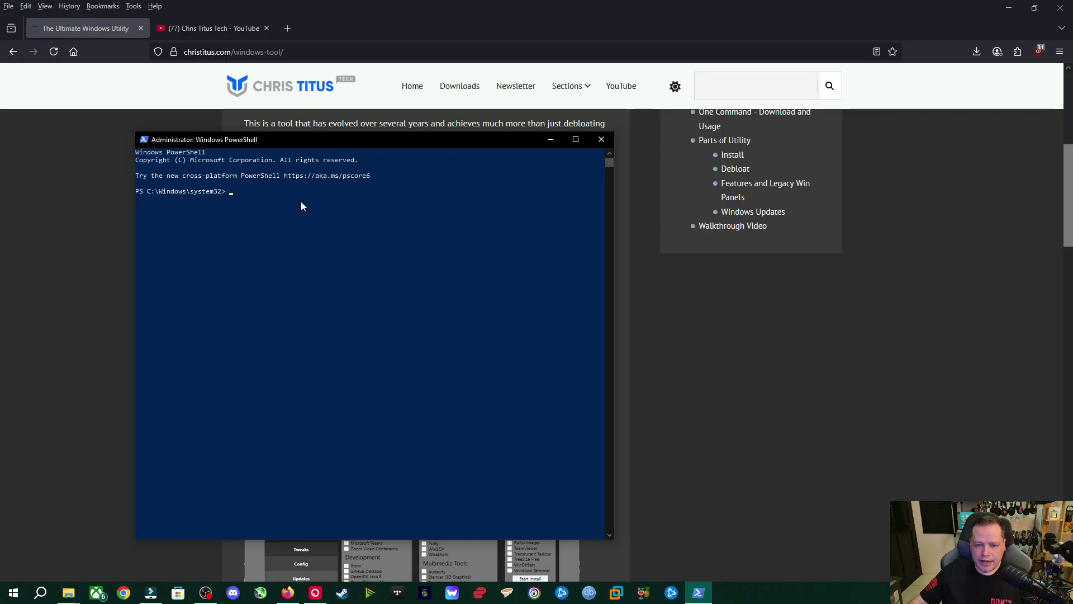
text(iwr -useb https://christitus.com/win | iex)
key(Return)
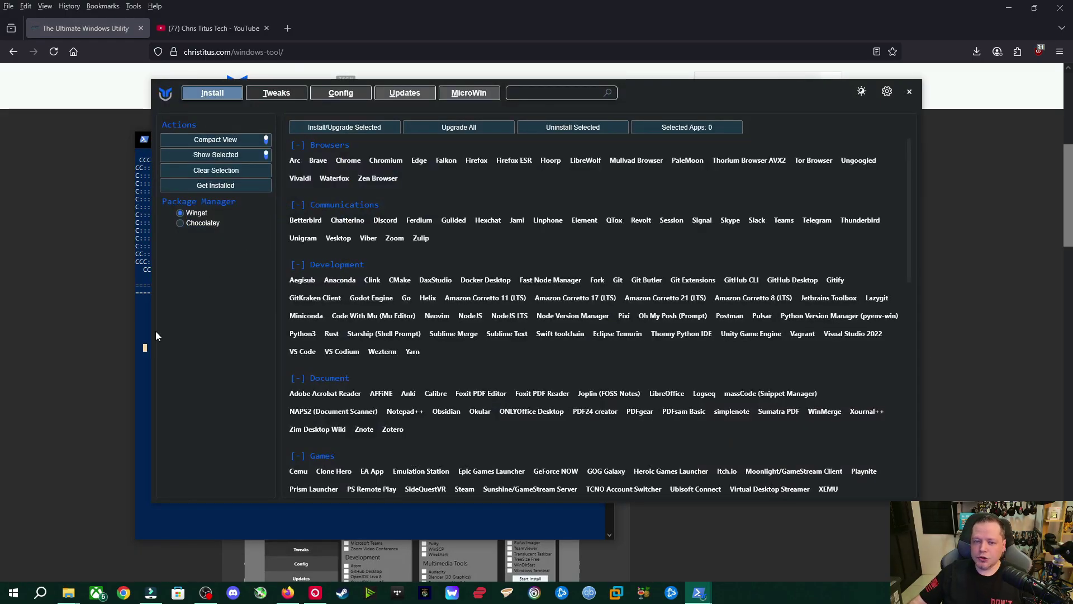
Shift the WinUtil window right to expose the console banner and narrow its width
drag(642, 95, 738, 105)
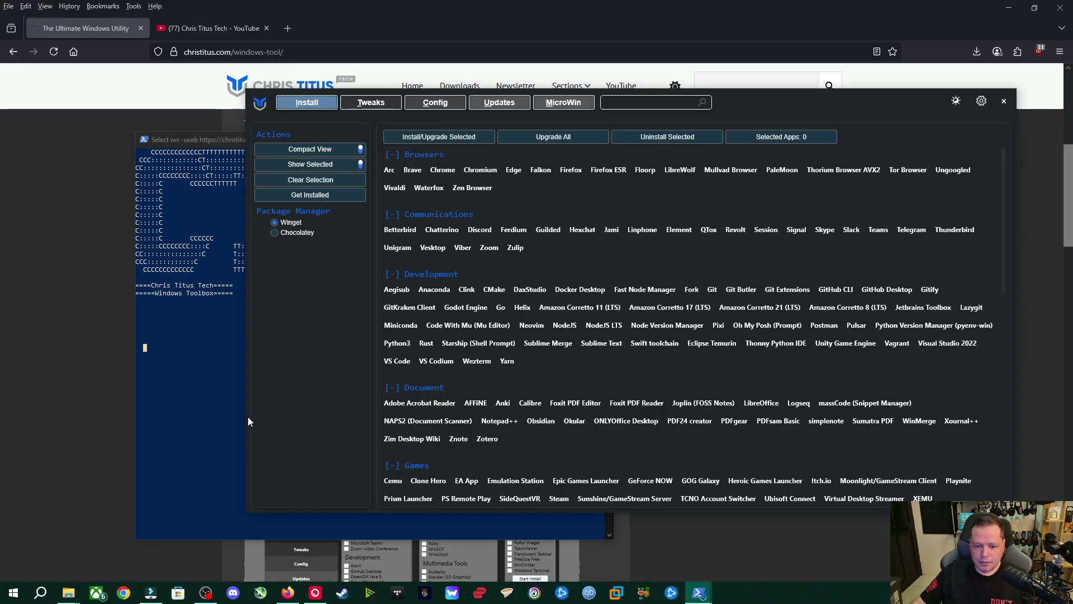
drag(246, 417, 354, 418)
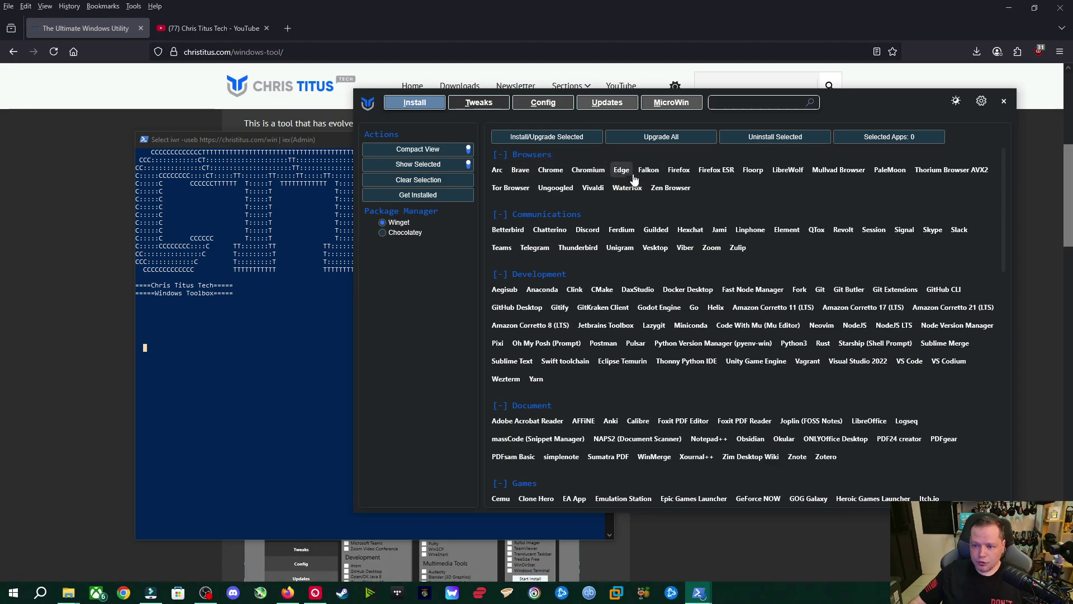
Select Chrome and Adobe Acrobat Reader on the Install tab
click(554, 175)
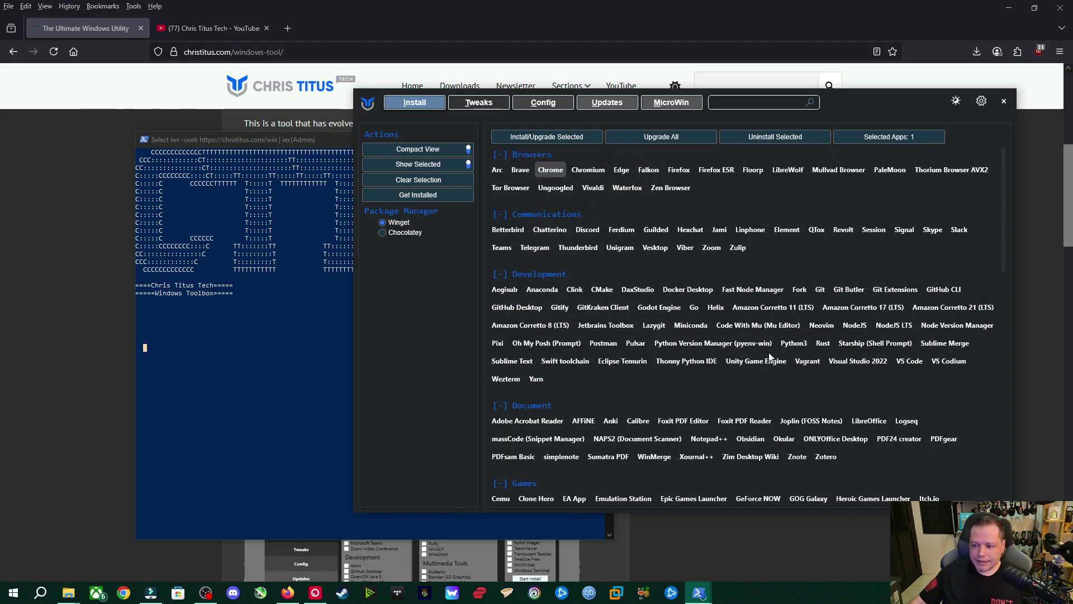
scroll(769, 357, down, 3)
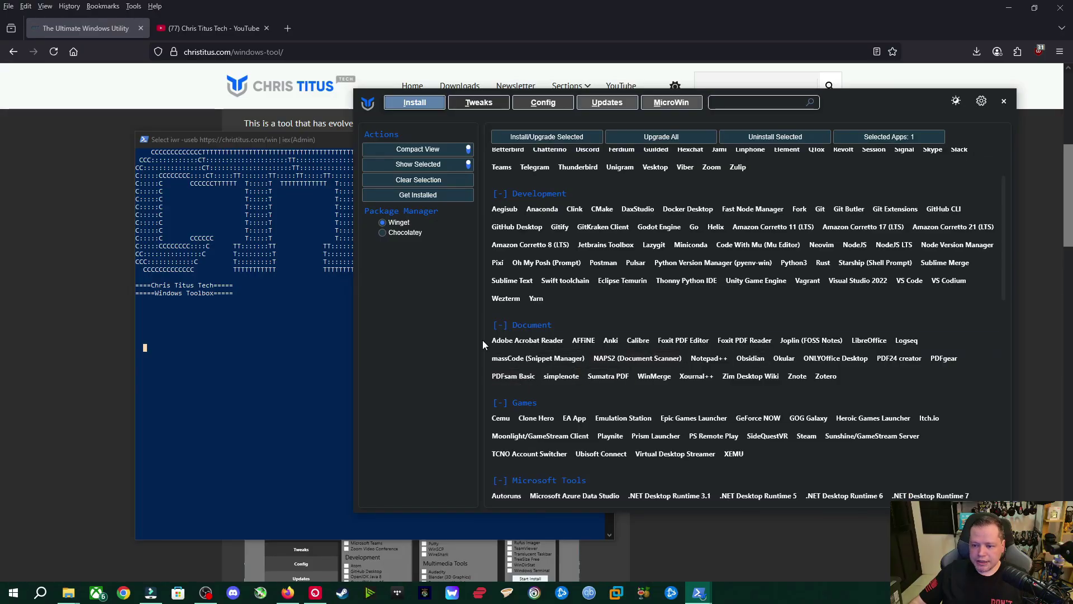
click(537, 342)
Scroll through the remaining app catalog categories and back up
scroll(559, 346, down, 3)
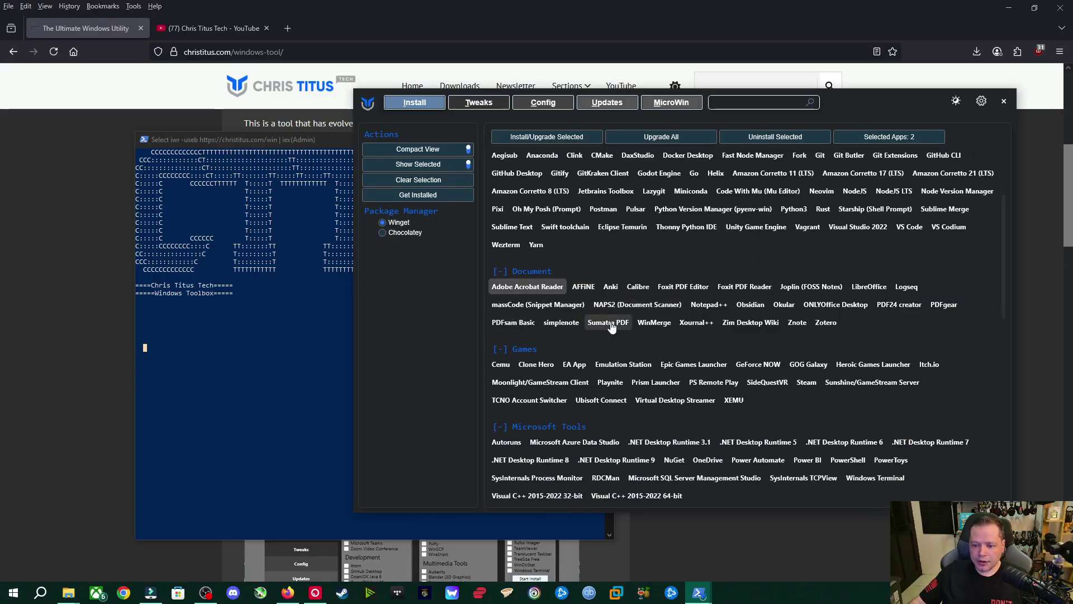
scroll(678, 431, down, 1)
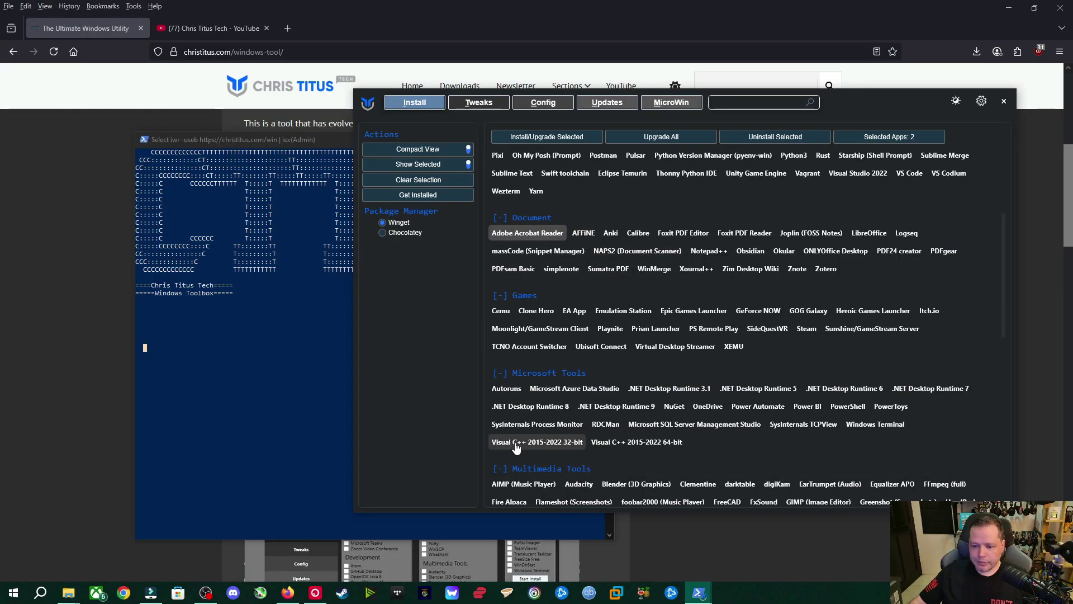
scroll(761, 442, down, 6)
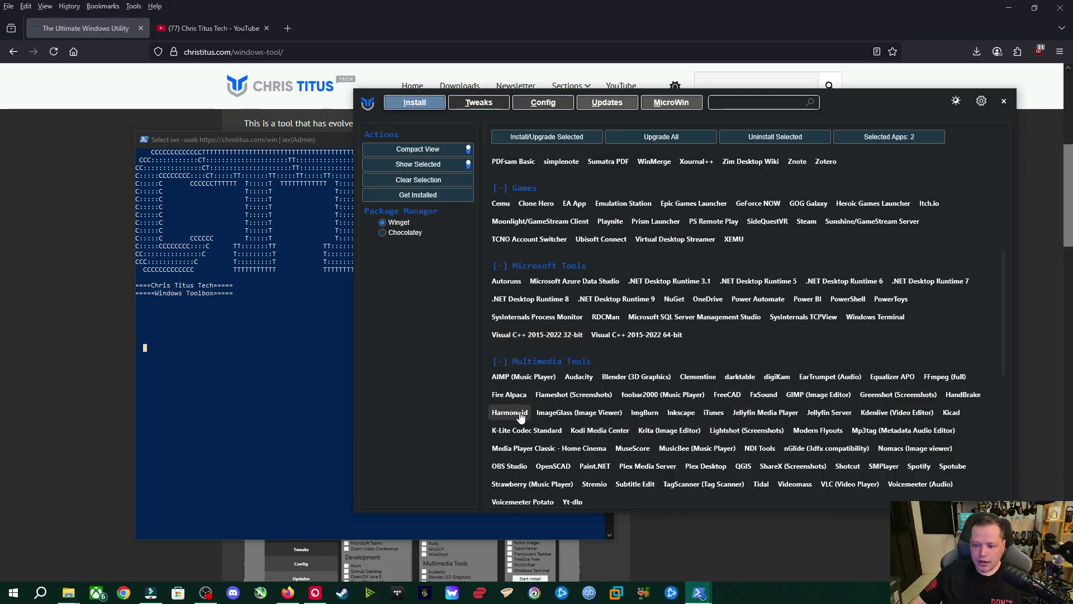
scroll(810, 403, down, 4)
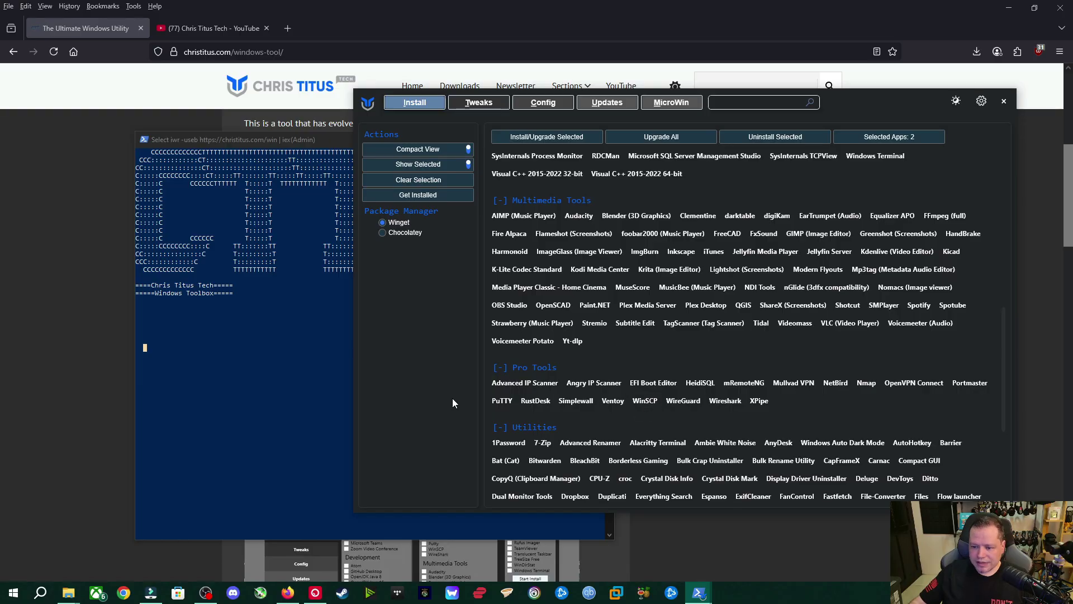
scroll(792, 407, down, 3)
scroll(492, 391, down, 1)
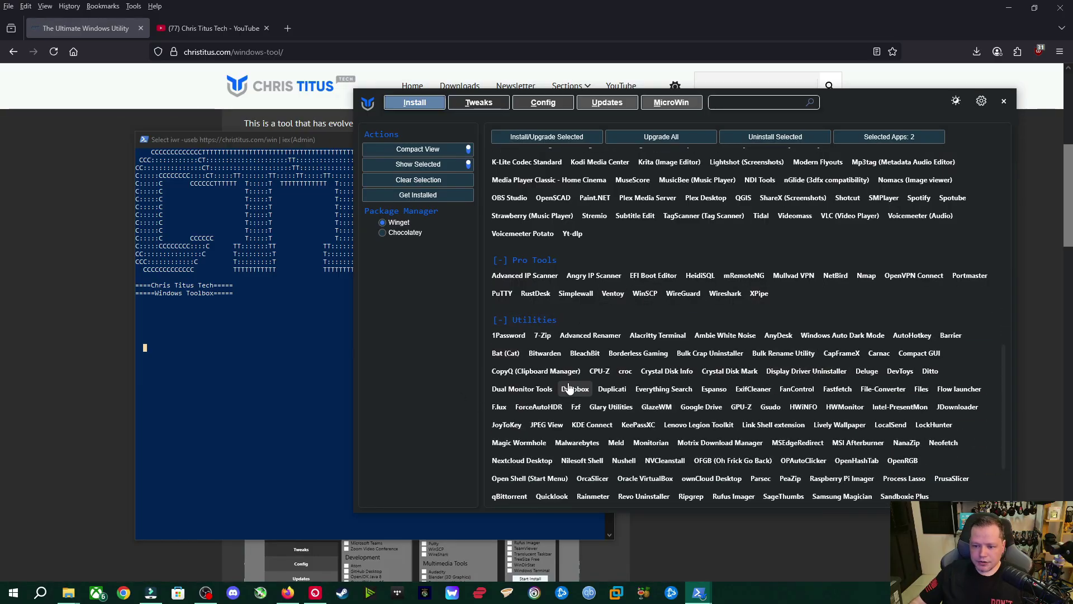
scroll(545, 334, down, 4)
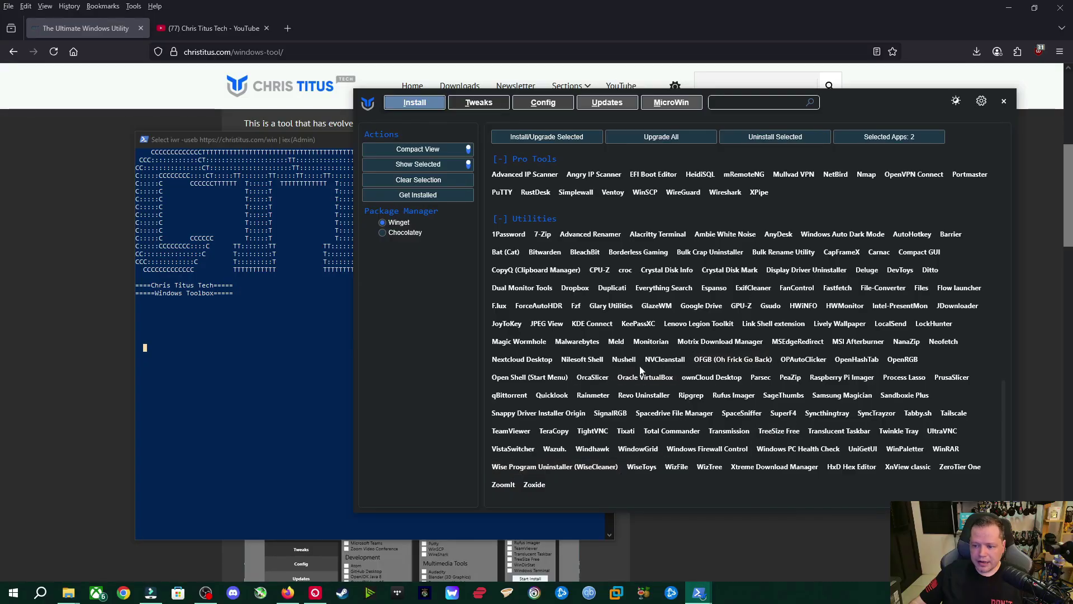
scroll(847, 358, up, 3)
scroll(847, 356, up, 13)
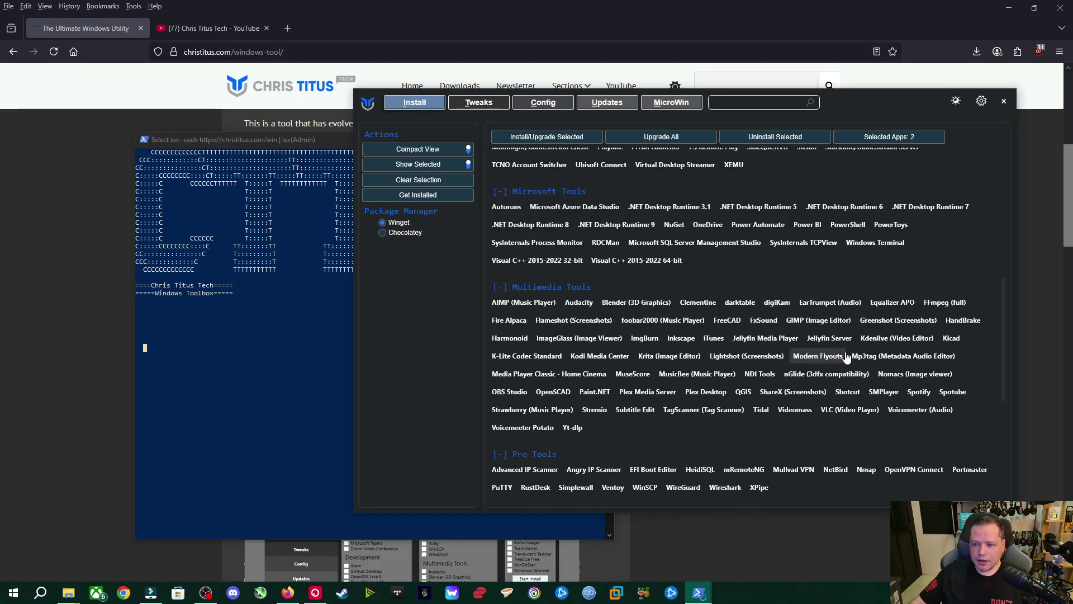
scroll(684, 376, up, 2)
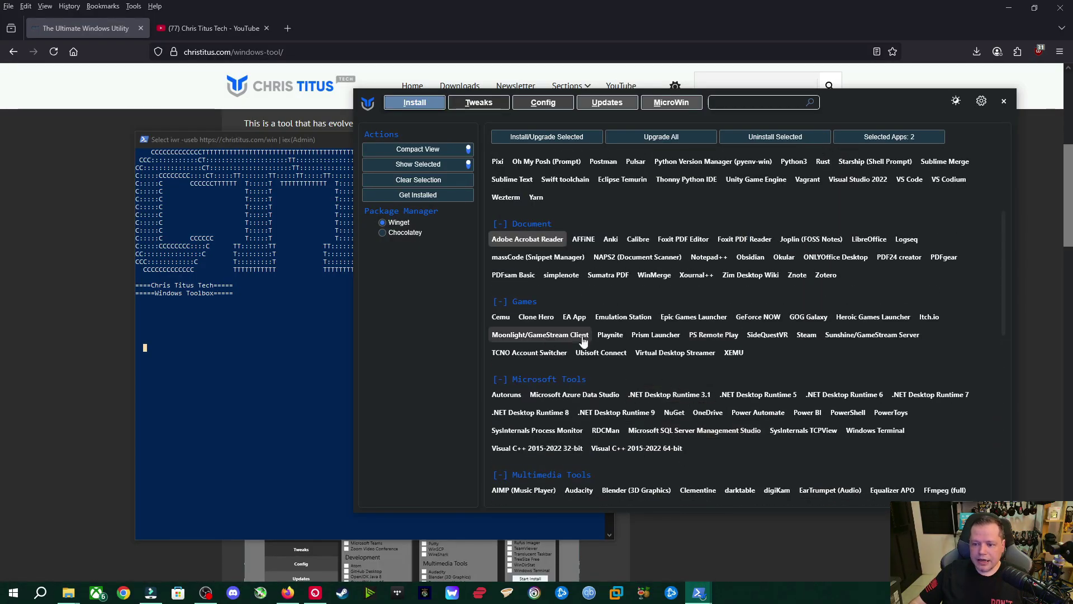
mouse_move(691, 325)
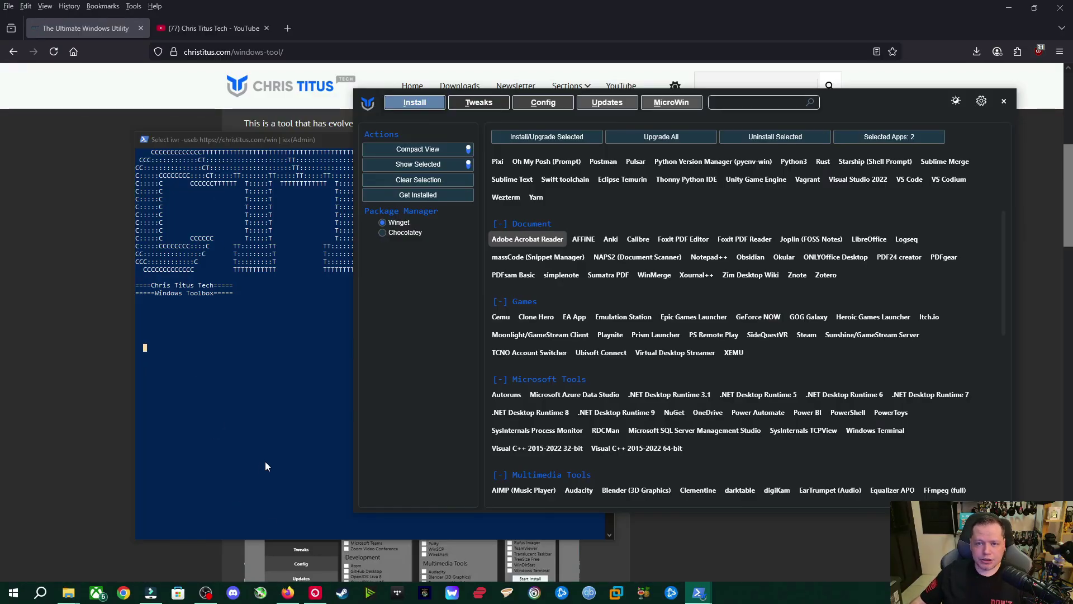
On the Tweaks tab, check Create Restore Point under Essential Tweaks
click(484, 105)
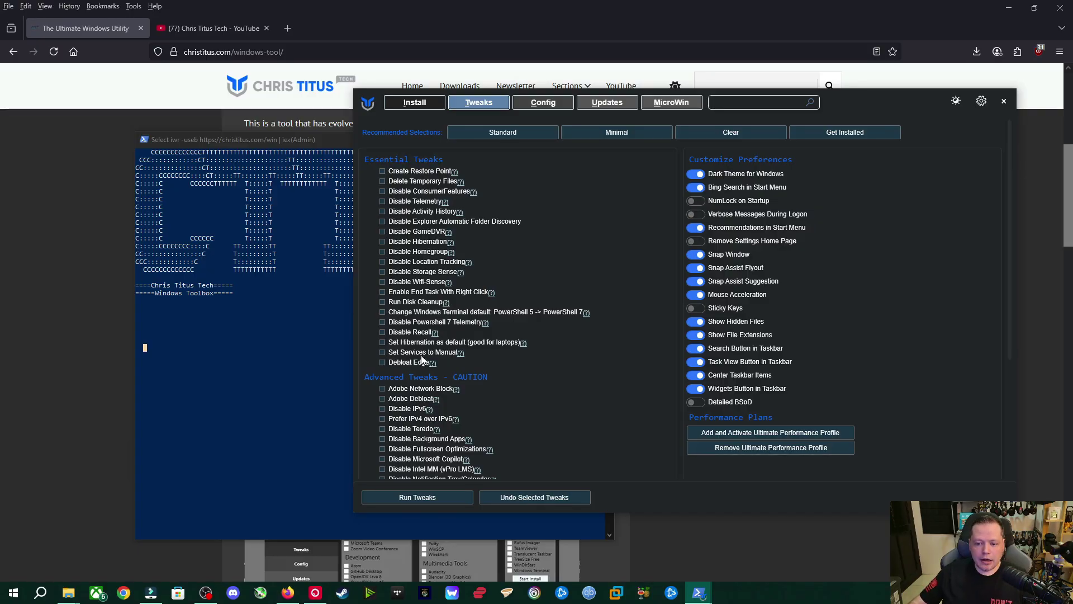
scroll(420, 465, down, 5)
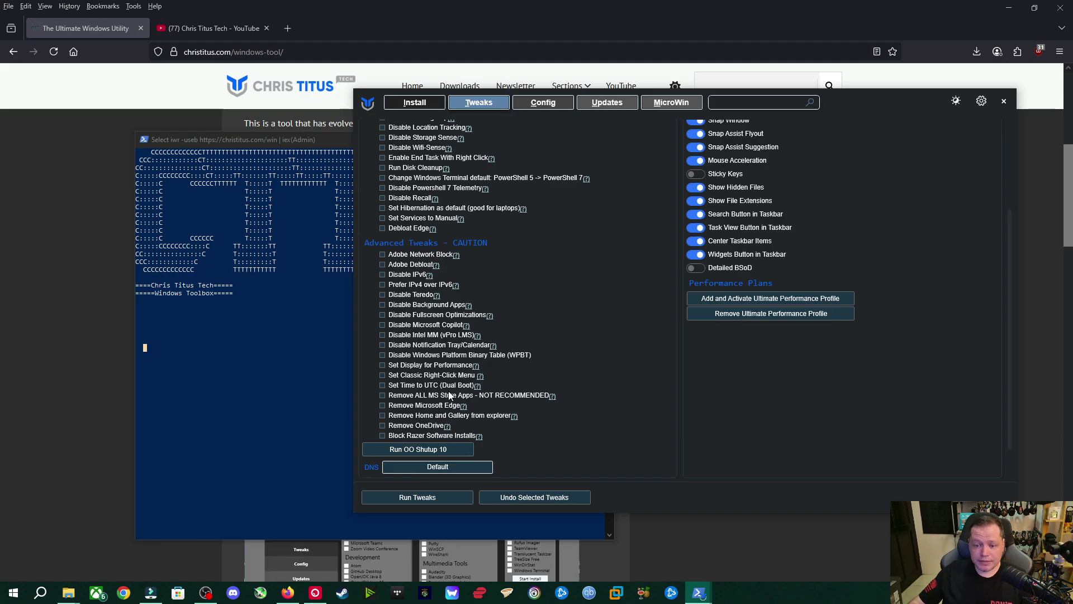
scroll(503, 374, up, 5)
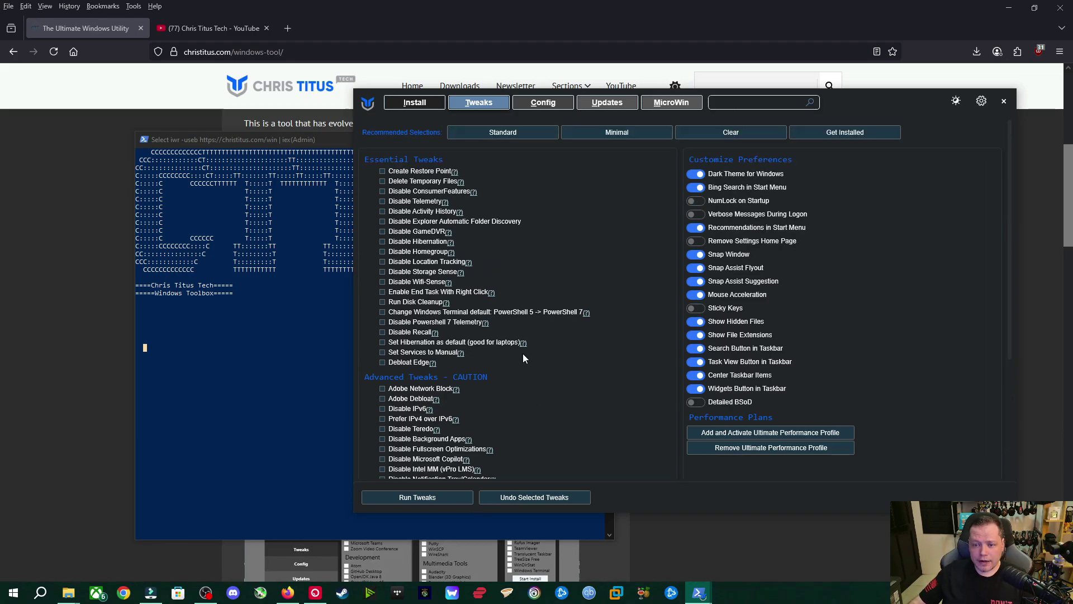
click(383, 172)
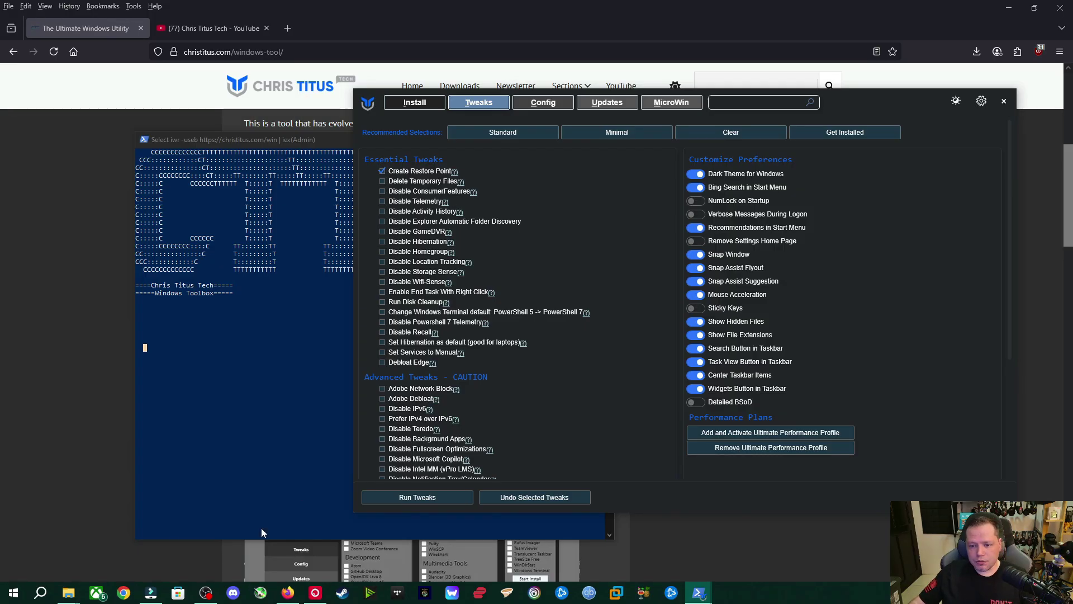
Open 'Create a restore point' via search, confirm Local Disk (C:) protection is On, and cancel
click(49, 599)
text(system,)
key(BackSpace)
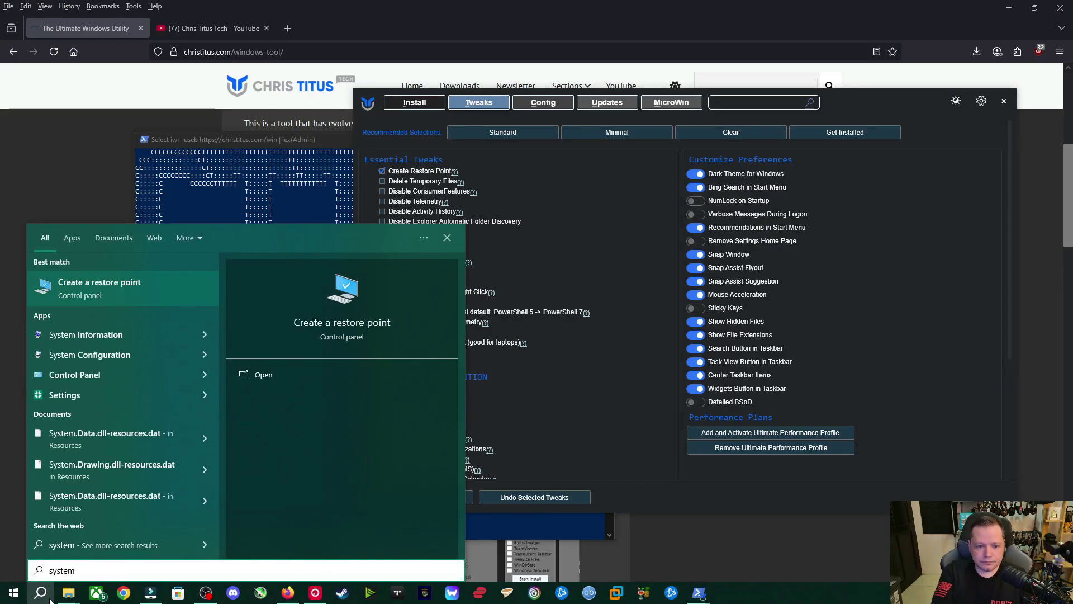
click(95, 285)
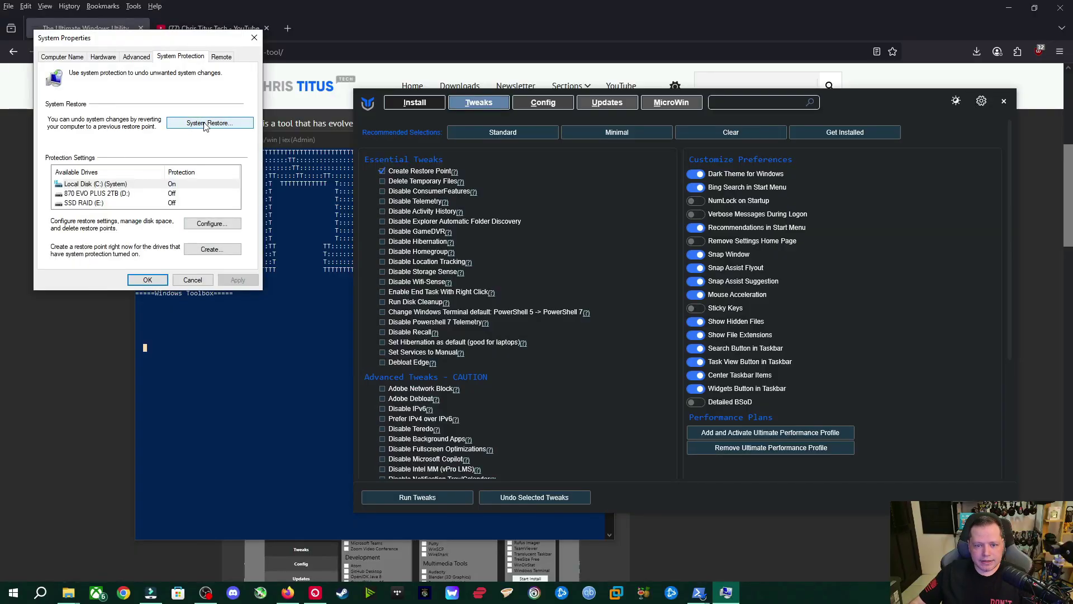
click(99, 185)
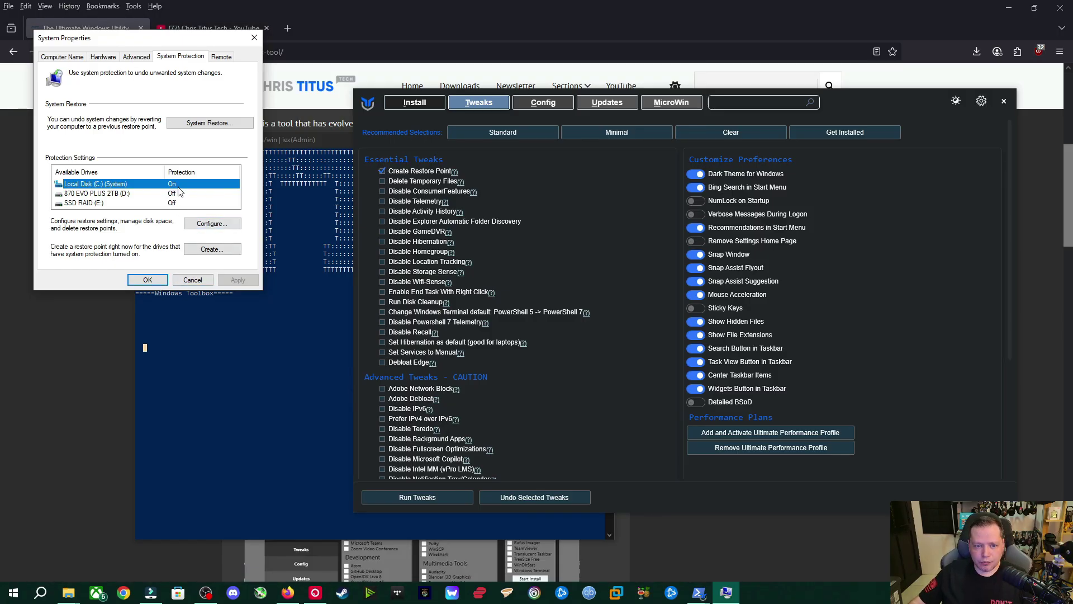
click(195, 279)
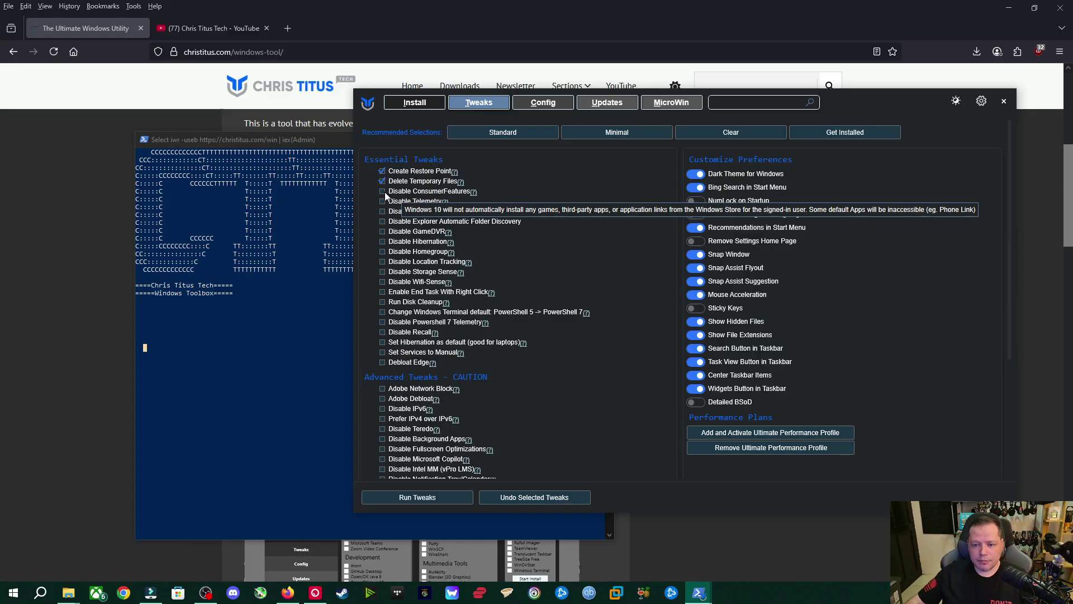
Tick Disable ConsumerFeatures, Telemetry, Activity History, GameDVR, Hibernation, Homegroup, Location Tracking, Storage Sense and Wifi-Sense
click(384, 192)
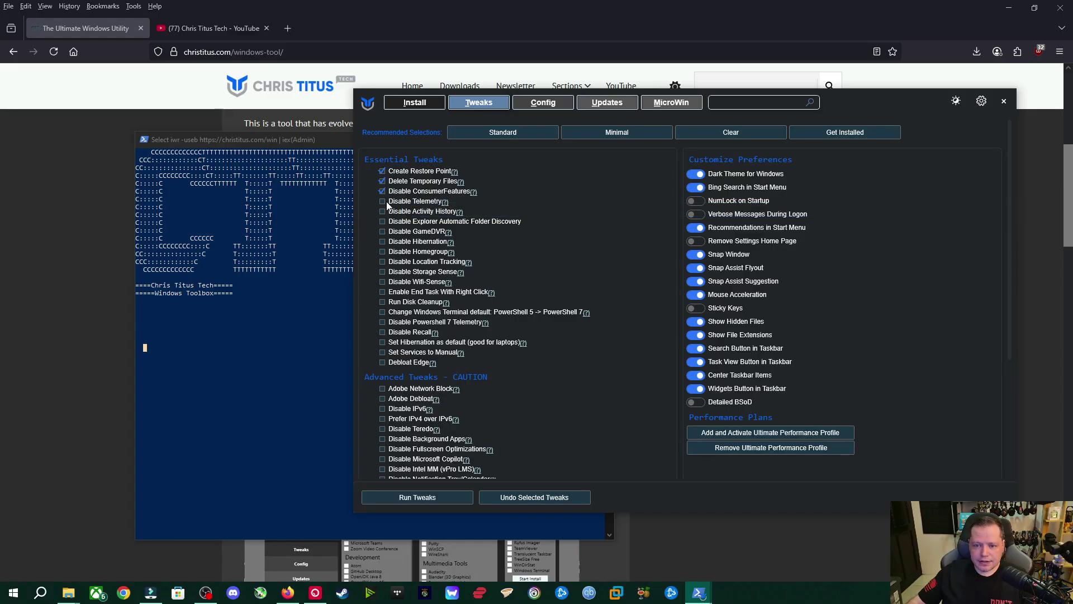
click(387, 201)
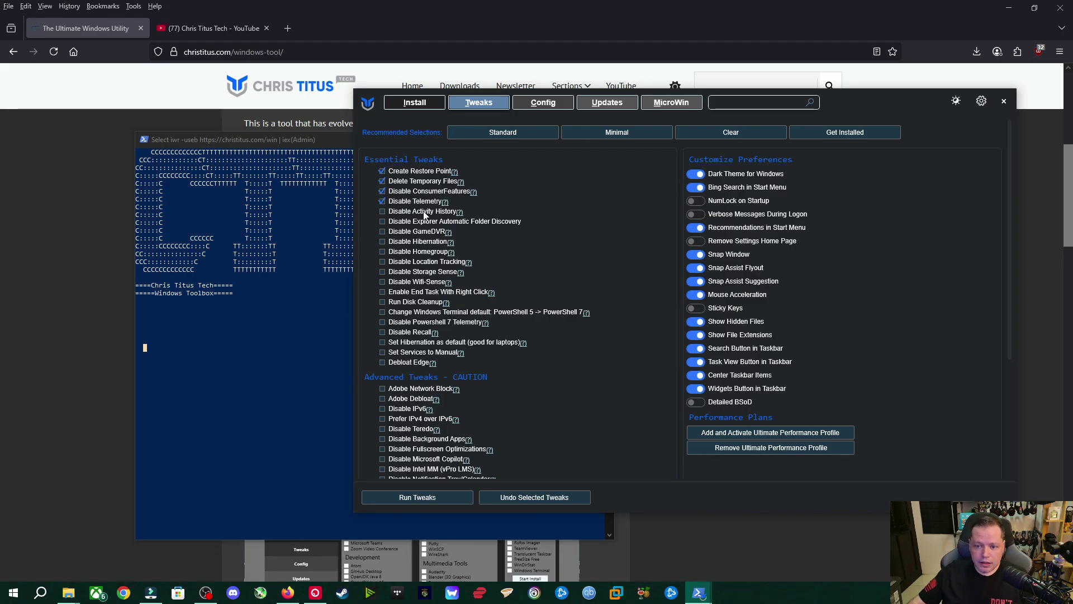
click(385, 212)
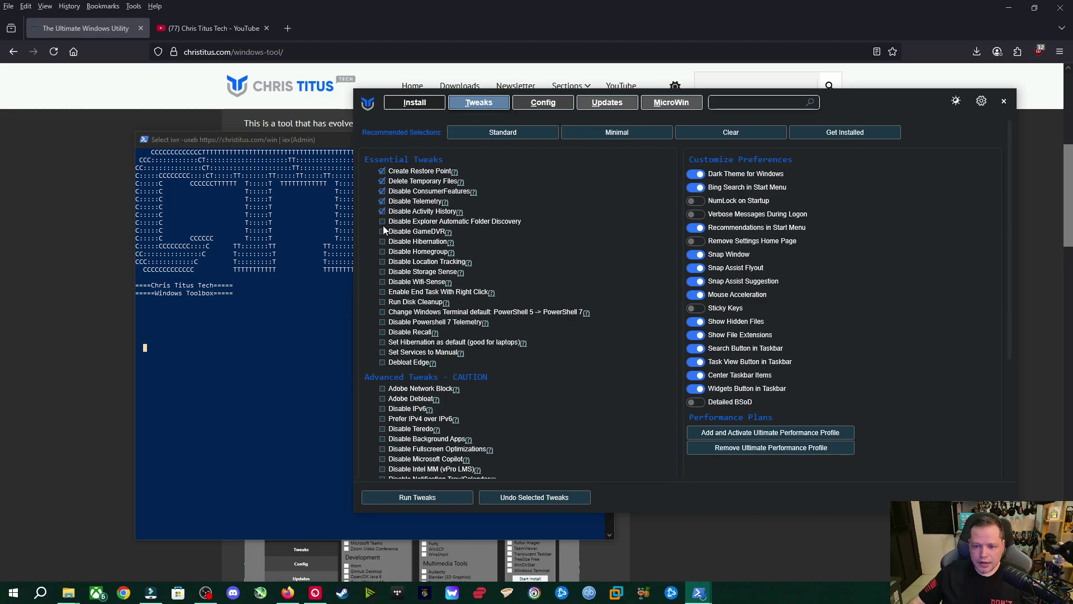
mouse_move(383, 230)
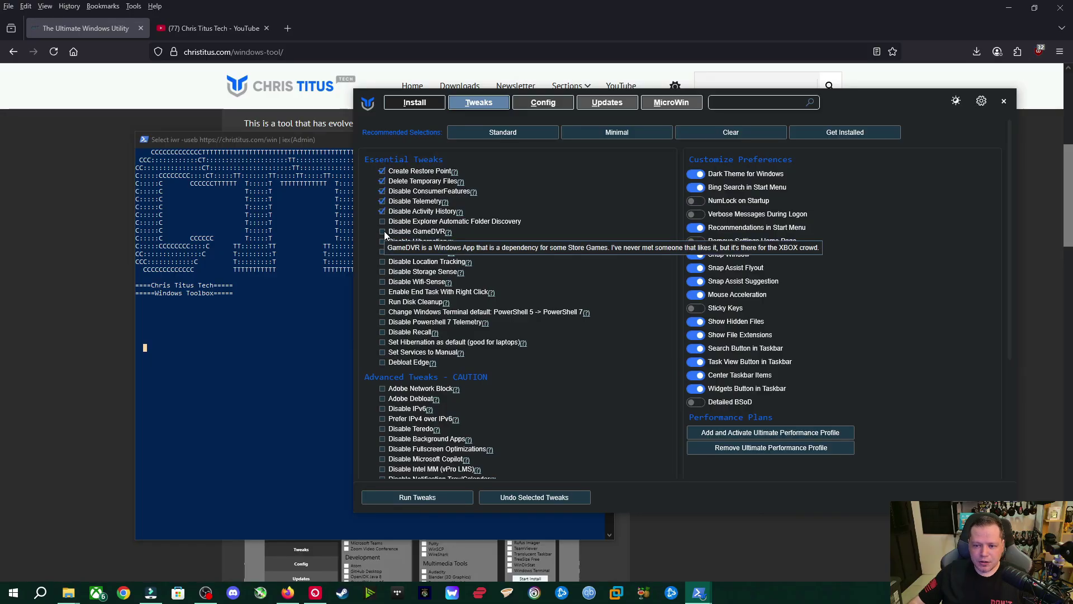
click(384, 230)
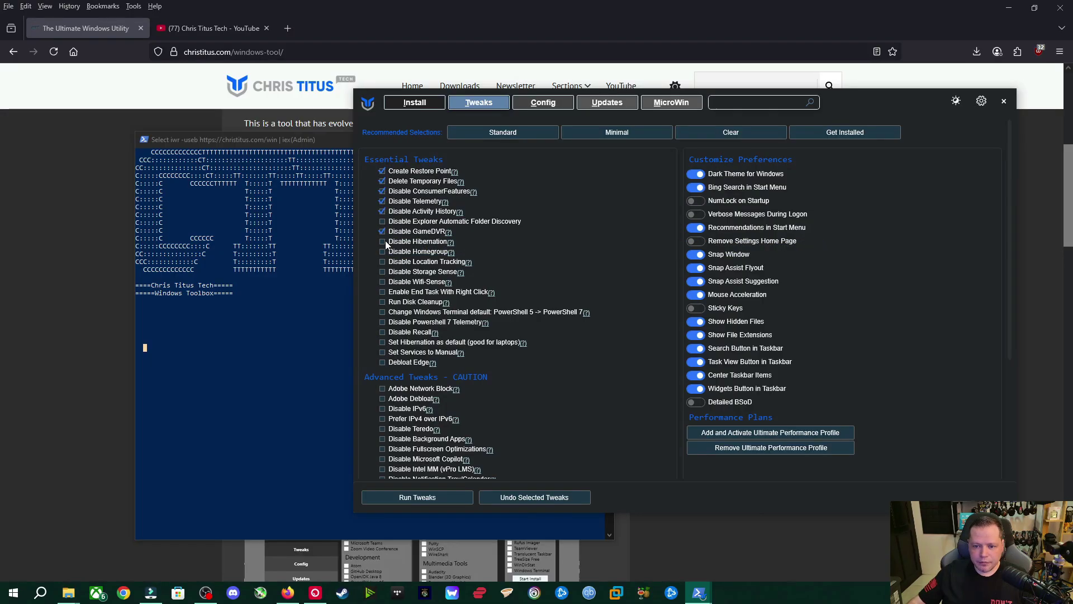
mouse_move(385, 242)
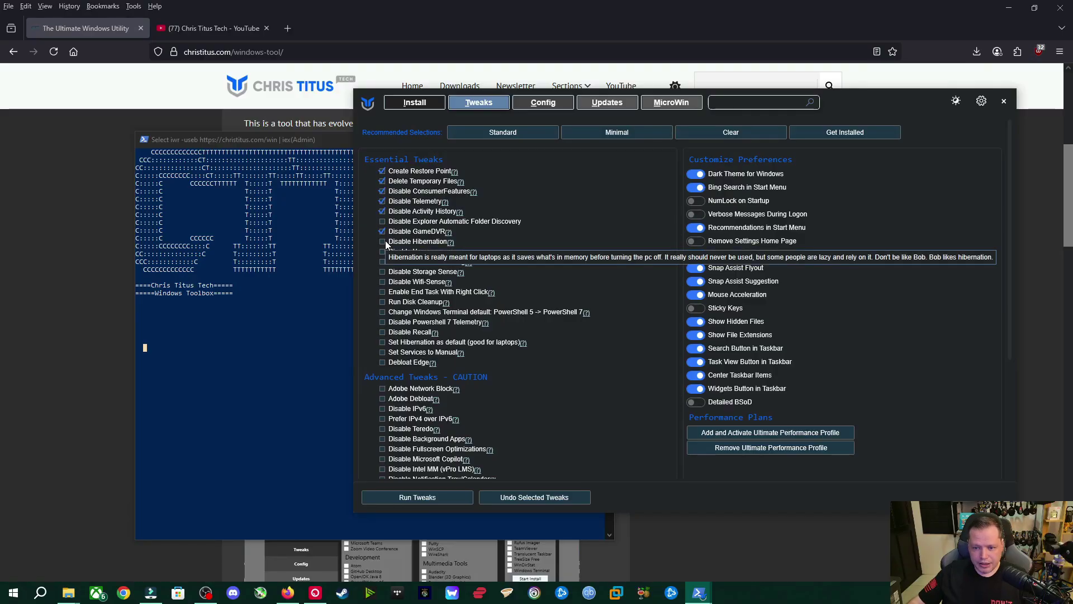
click(383, 241)
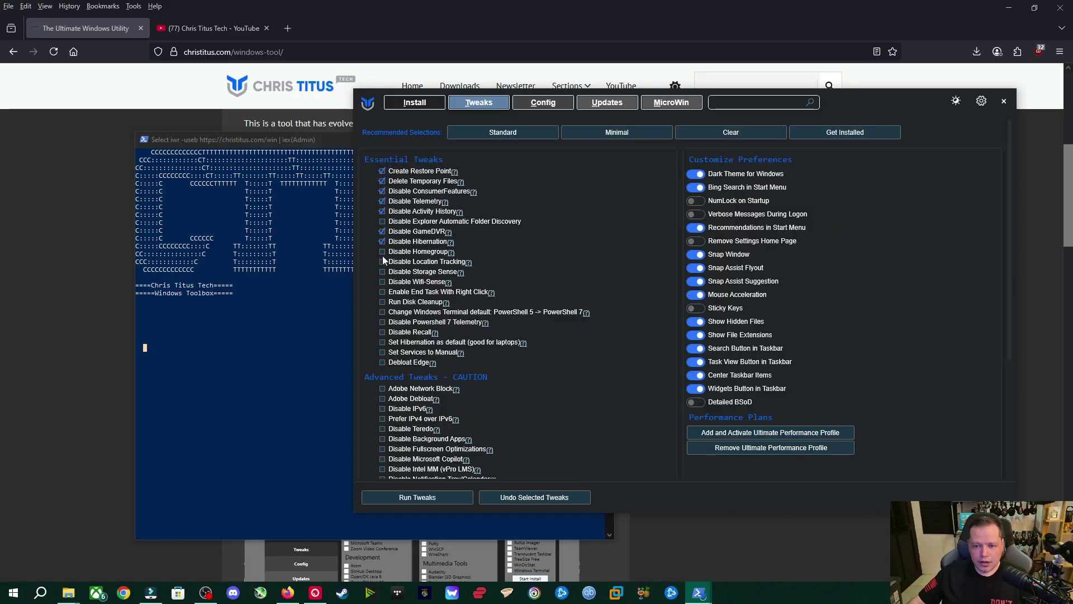
click(383, 252)
mouse_move(393, 265)
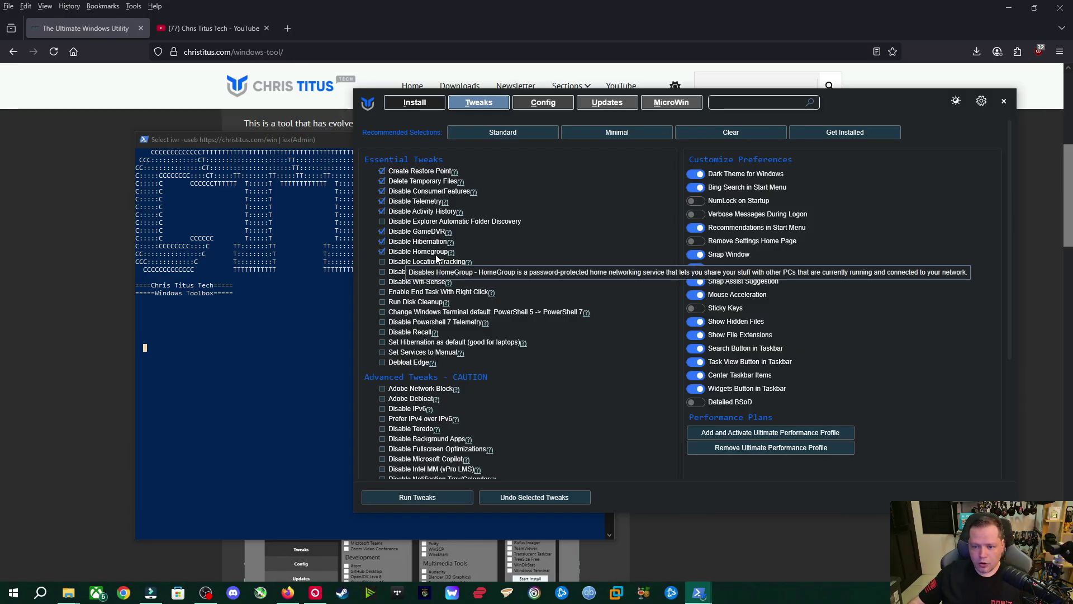
click(382, 262)
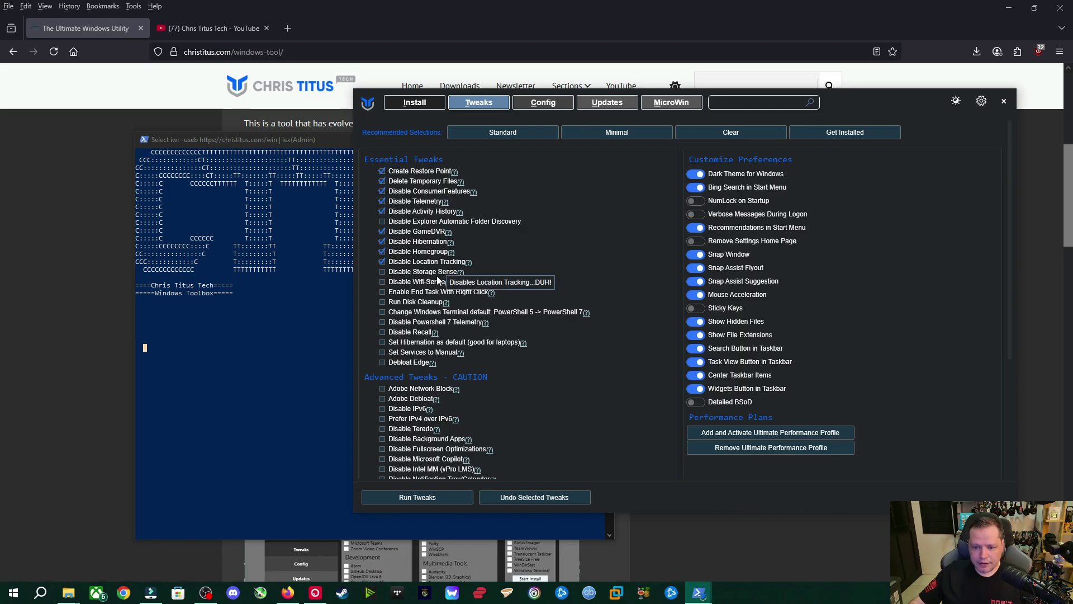
click(394, 272)
click(394, 285)
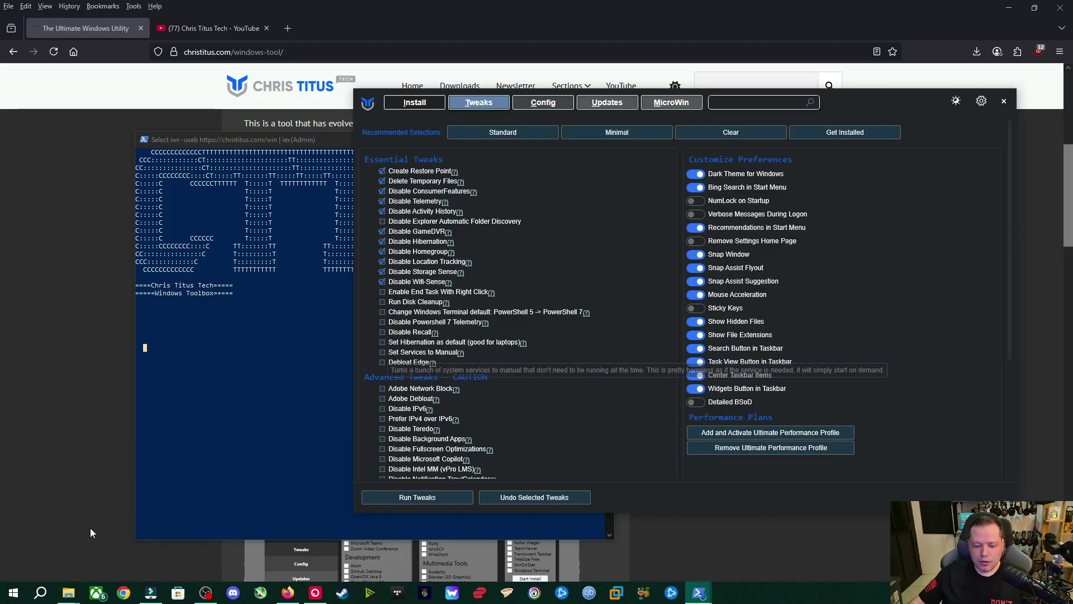
click(40, 593)
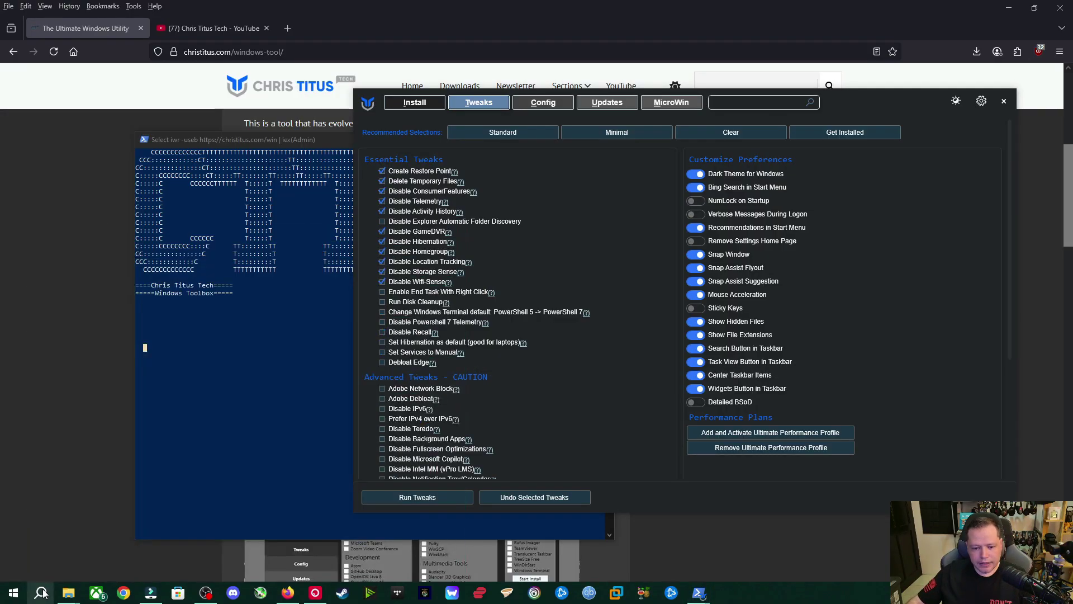
text(services)
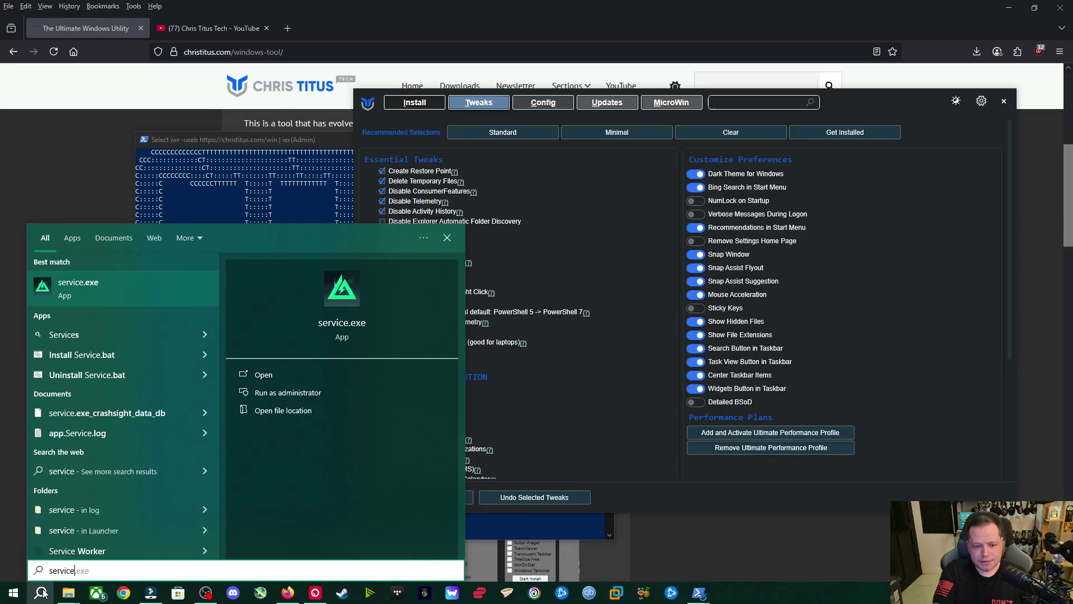
click(149, 292)
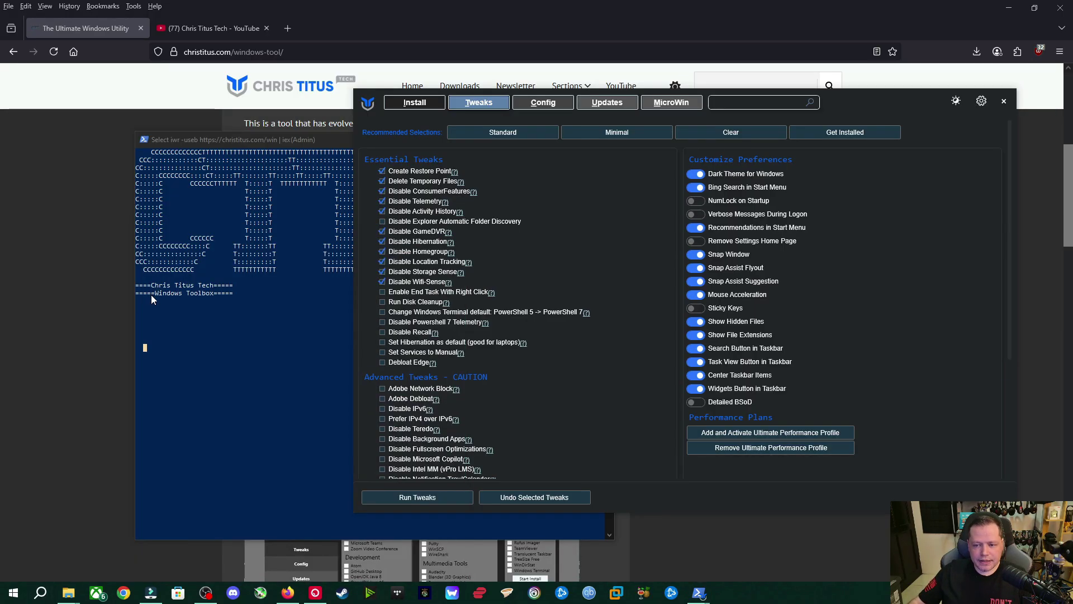
scroll(496, 169, down, 4)
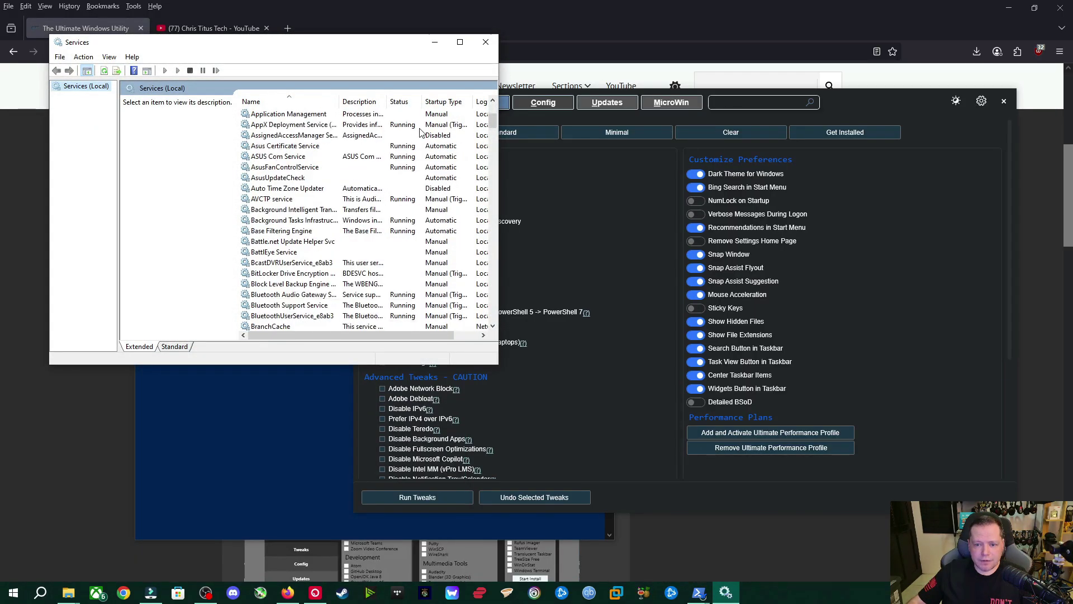
drag(495, 169, 753, 167)
scroll(389, 144, down, 20)
scroll(390, 144, down, 20)
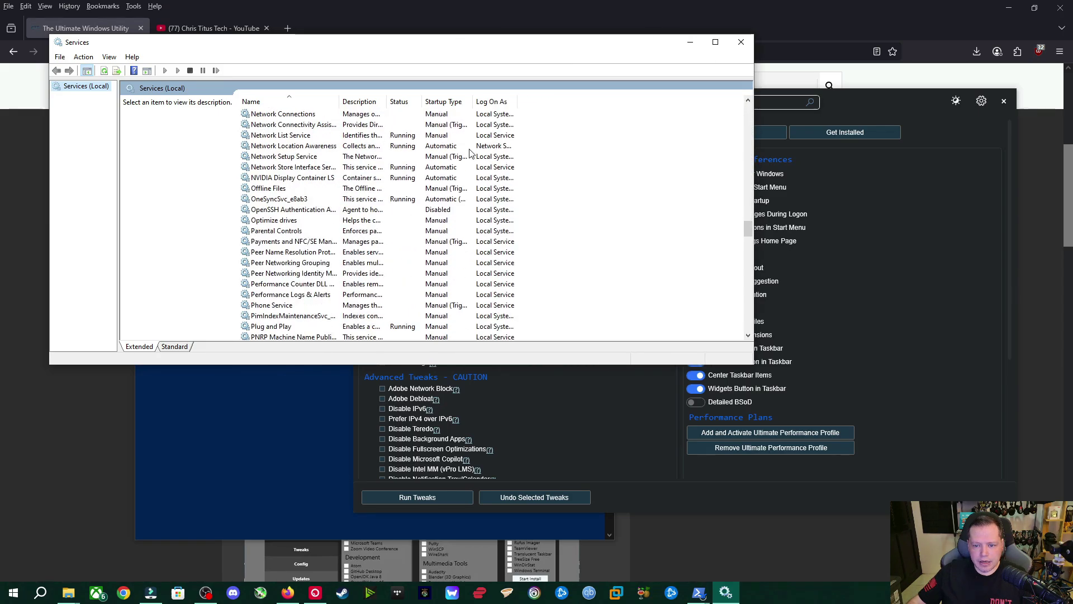
scroll(407, 126, down, 8)
scroll(407, 126, down, 8)
scroll(457, 170, down, 15)
scroll(457, 170, down, 4)
click(741, 42)
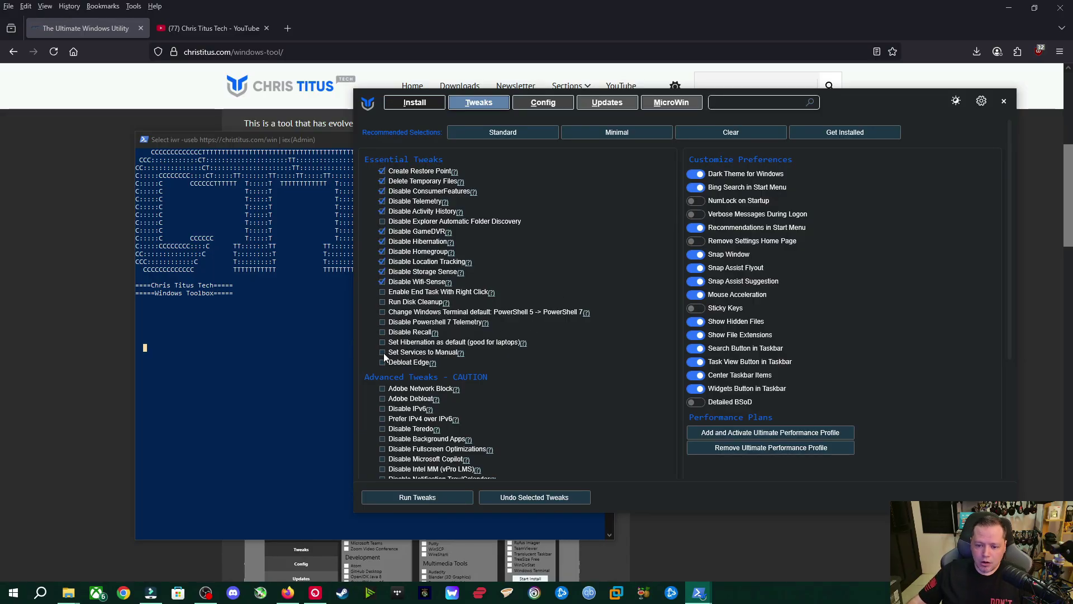
Check the Set Services to Manual and Debloat Edge tweaks
mouse_move(383, 354)
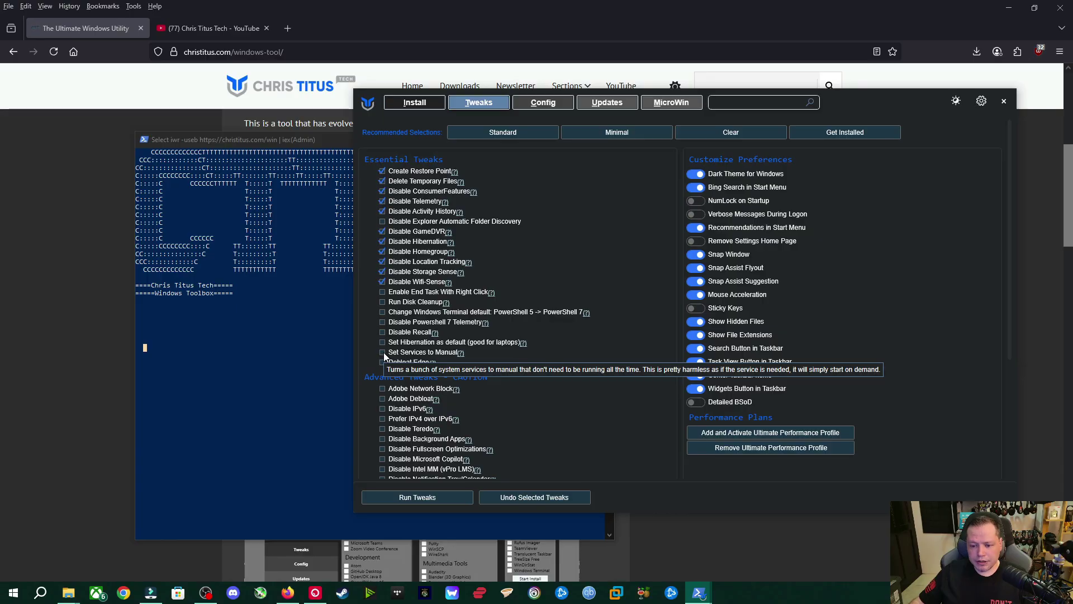
click(382, 352)
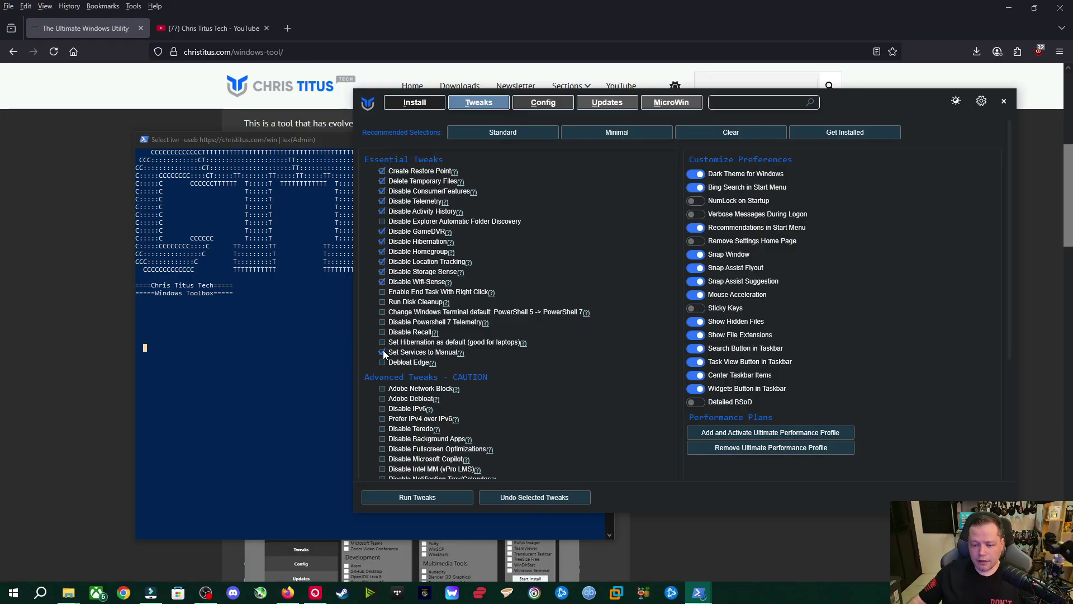
mouse_move(442, 357)
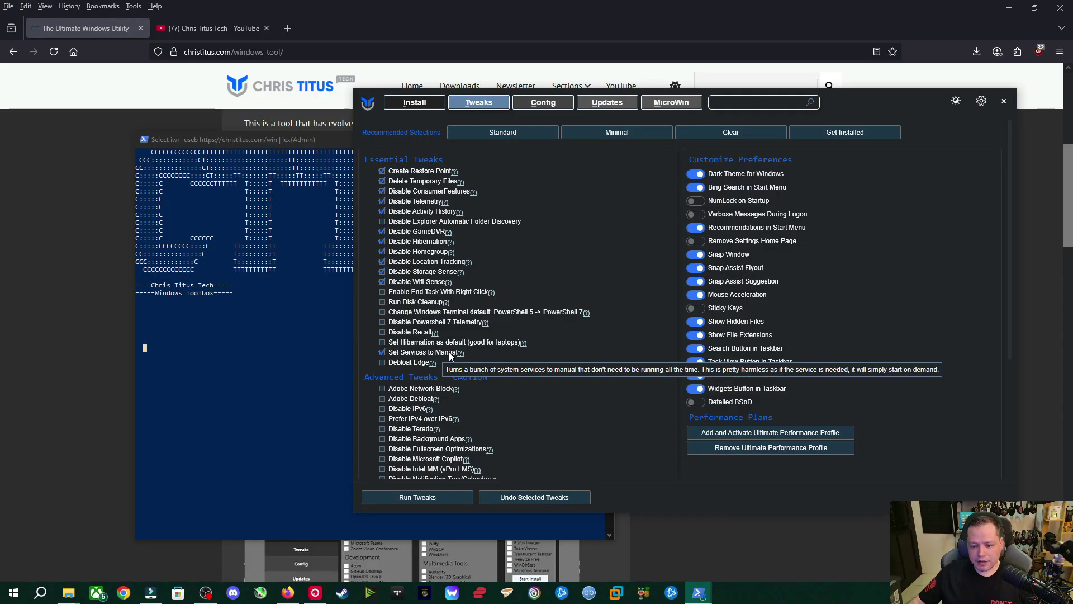
mouse_move(395, 363)
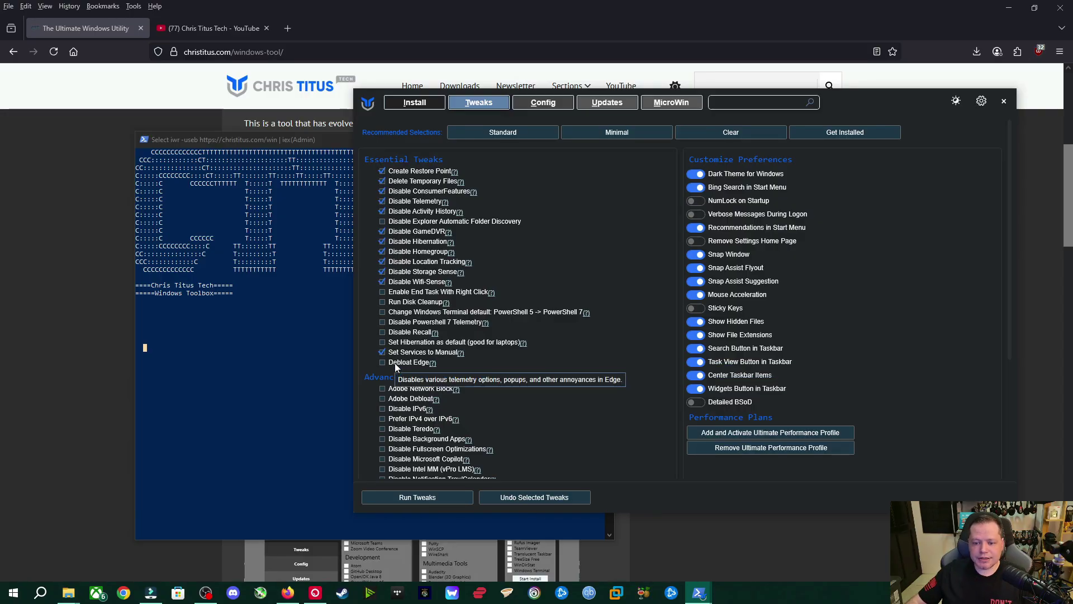
click(394, 363)
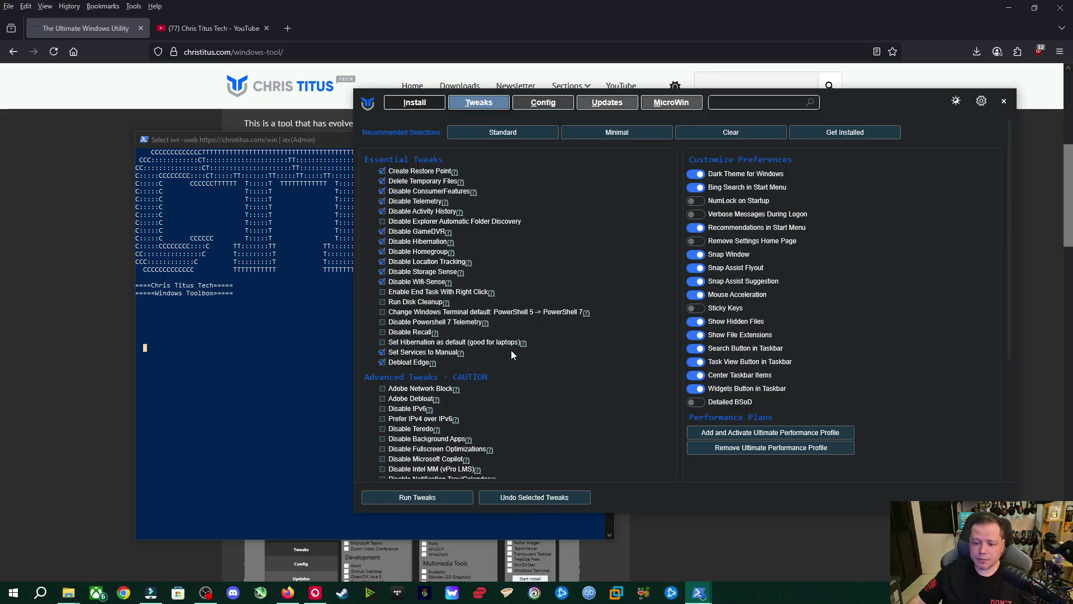
Scroll to Advanced Tweaks and check Adobe Debloat, Disable Teredo, Disable Background Apps and Disable Microsoft Copilot
scroll(514, 332, down, 5)
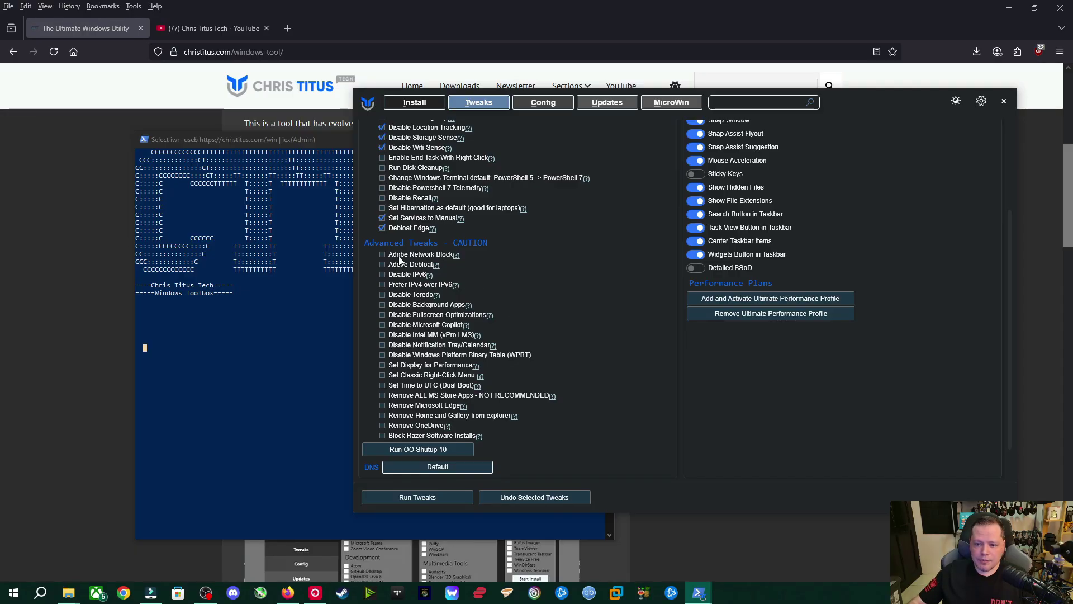
mouse_move(428, 261)
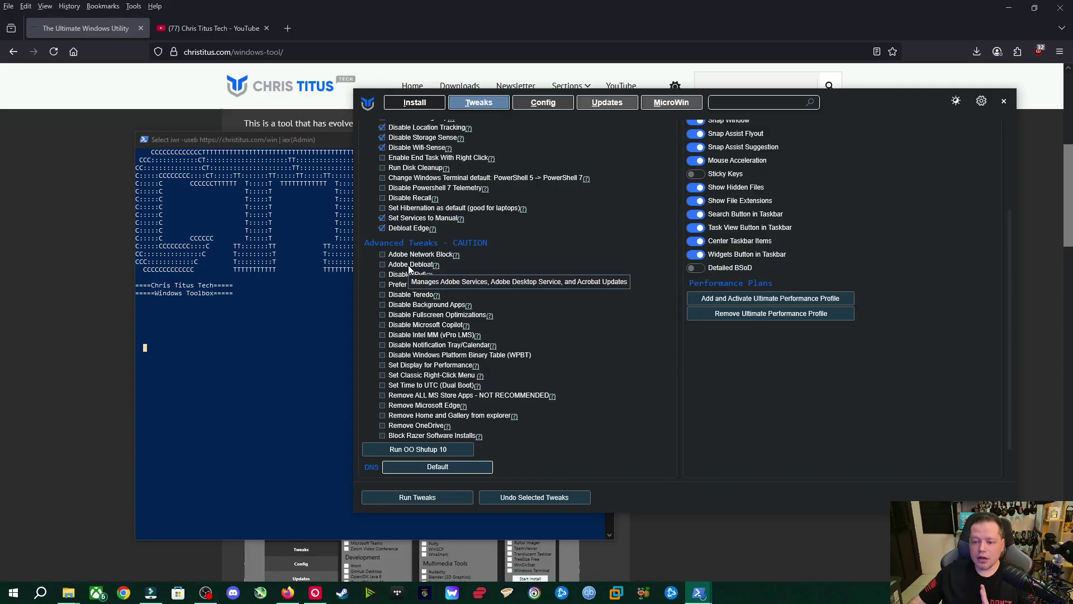
click(382, 263)
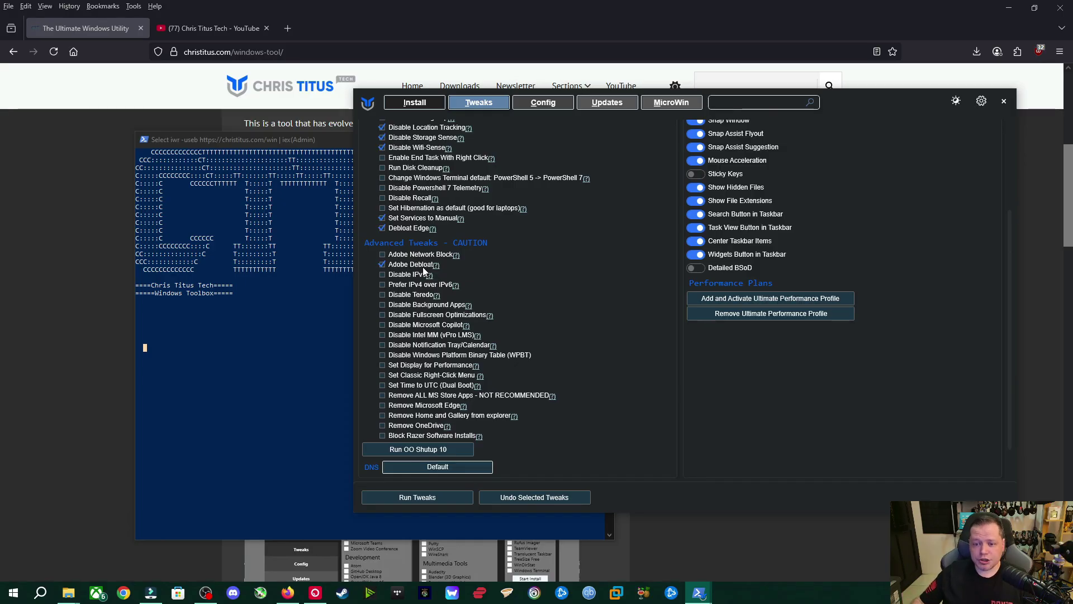
click(397, 297)
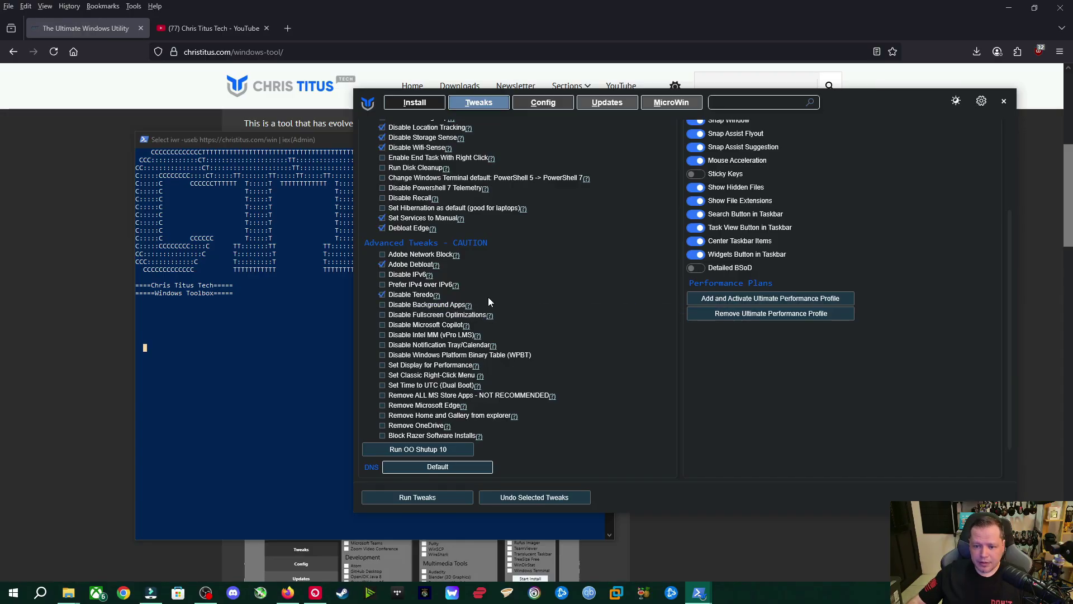
click(401, 307)
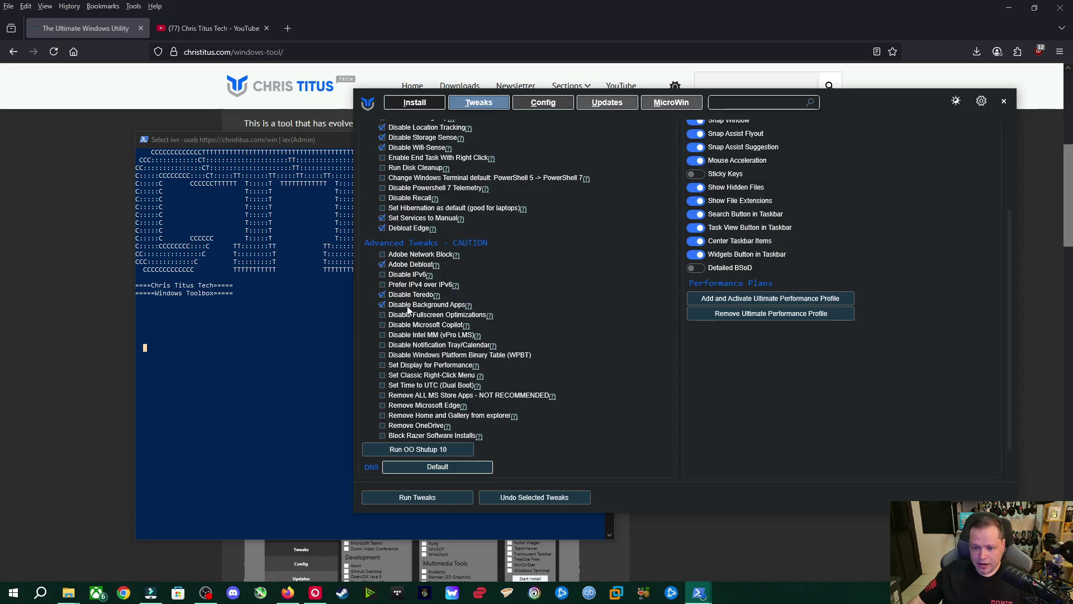
mouse_move(408, 307)
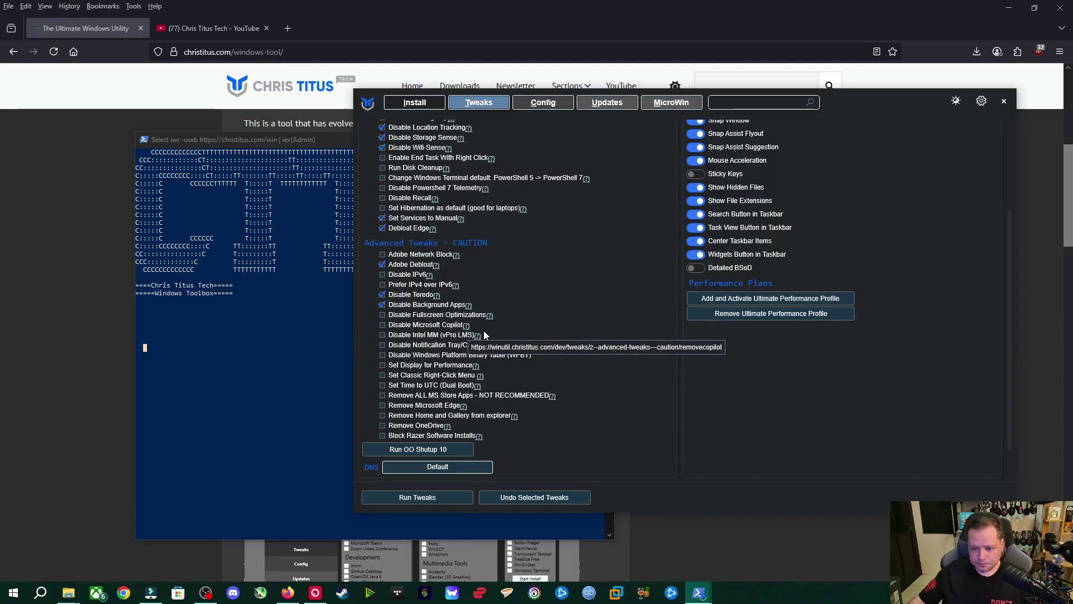
mouse_move(398, 327)
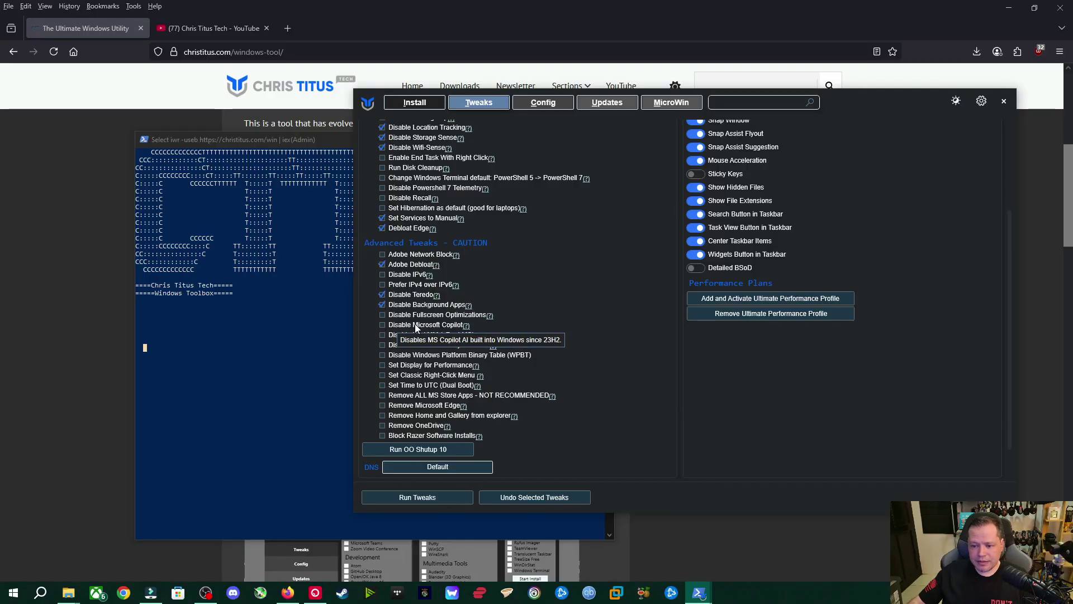
click(383, 324)
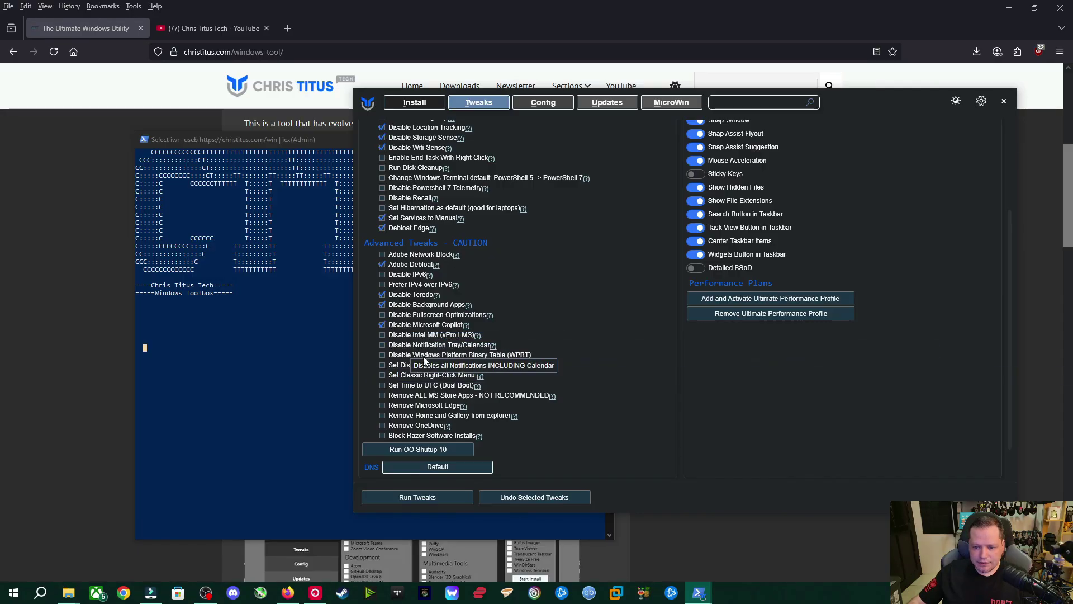
scroll(531, 390, down, 1)
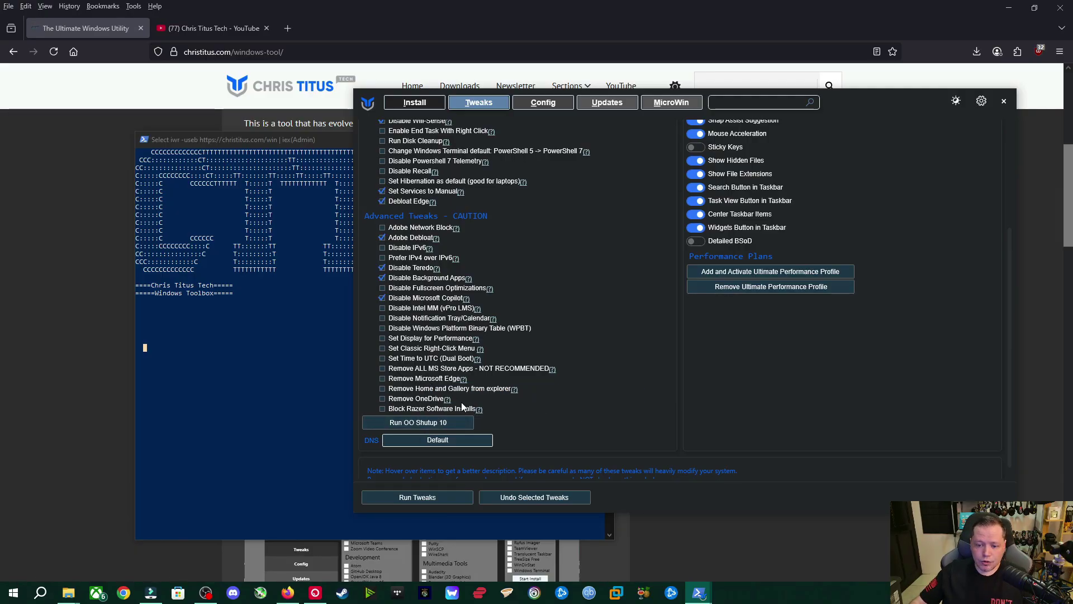
mouse_move(431, 380)
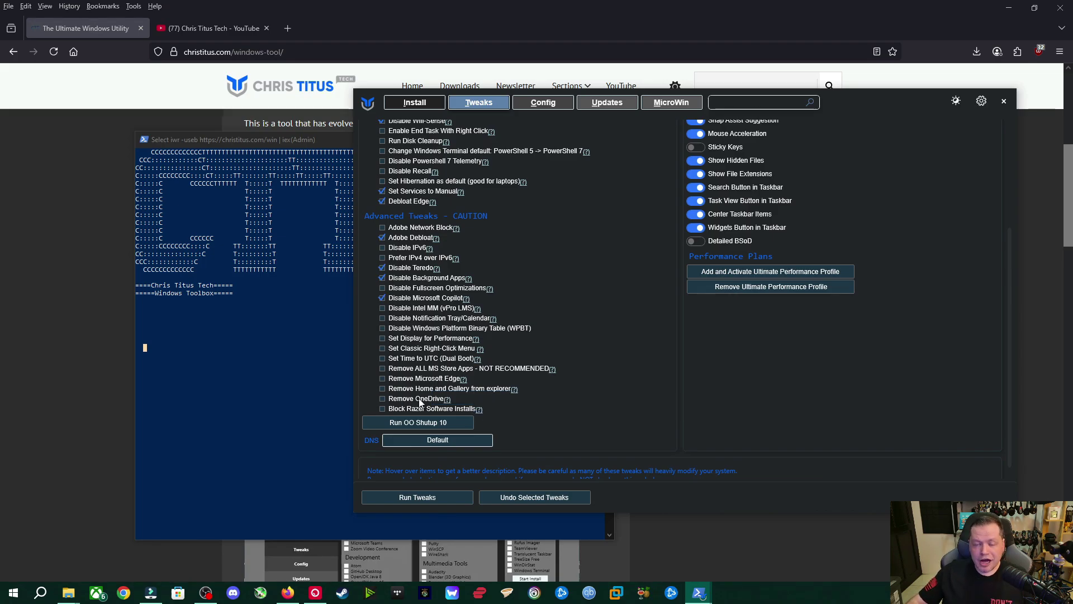
Tick Remove OneDrive to join the four other selected advanced tweaks
click(383, 399)
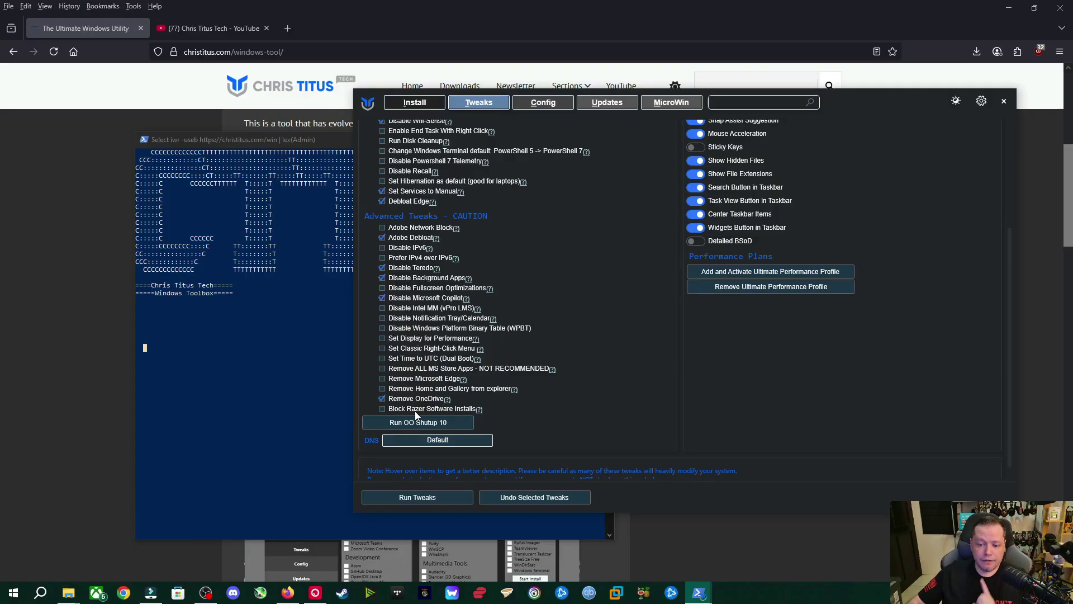
mouse_move(424, 409)
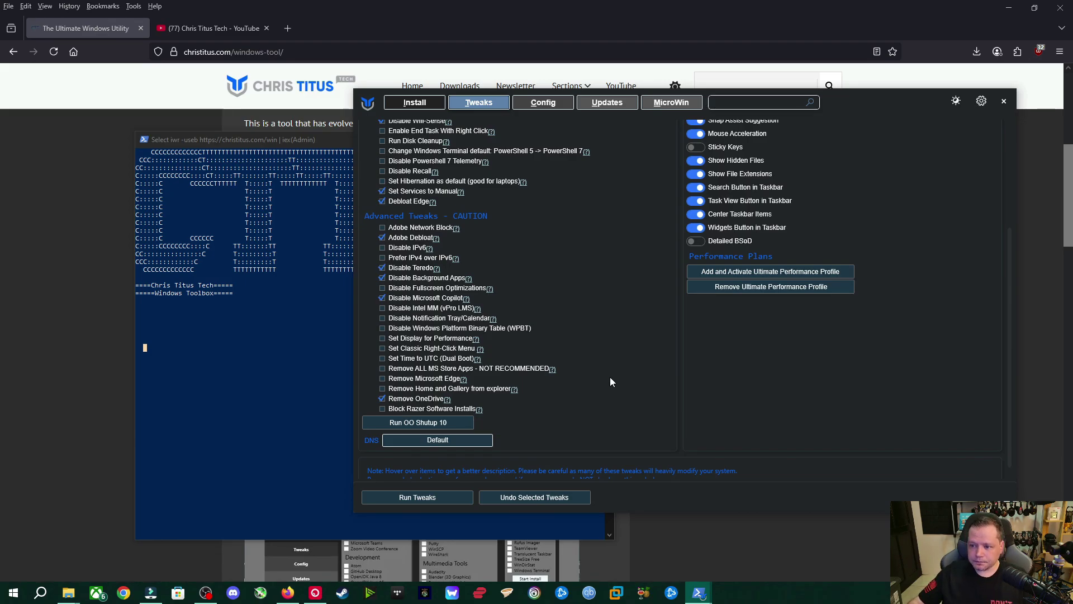
scroll(609, 377, up, 3)
scroll(609, 376, up, 3)
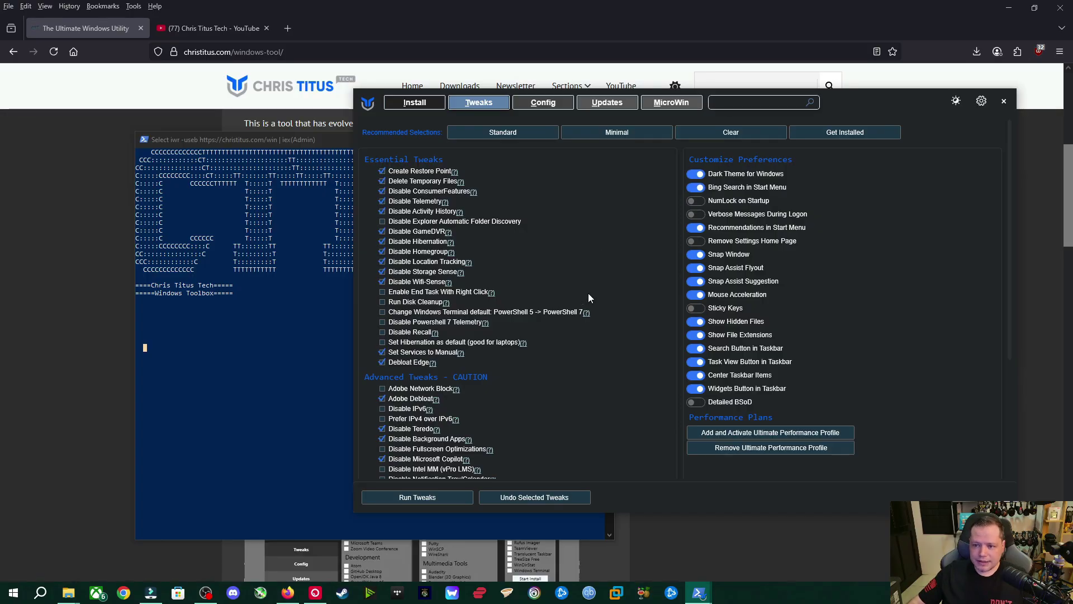
scroll(588, 293, down, 1)
scroll(586, 294, down, 3)
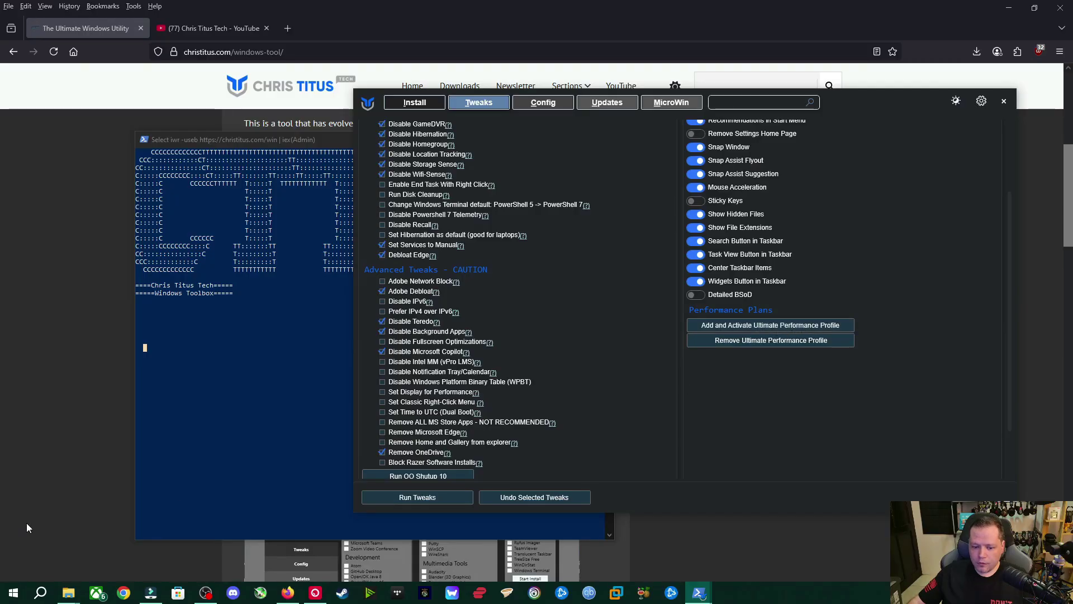
click(40, 594)
text(power plan)
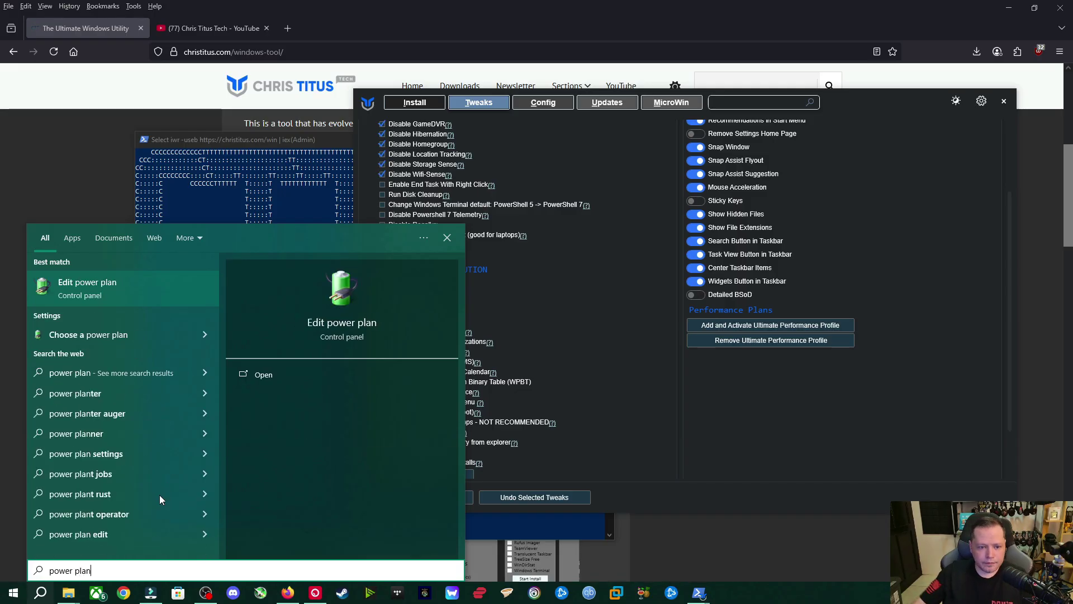
click(129, 335)
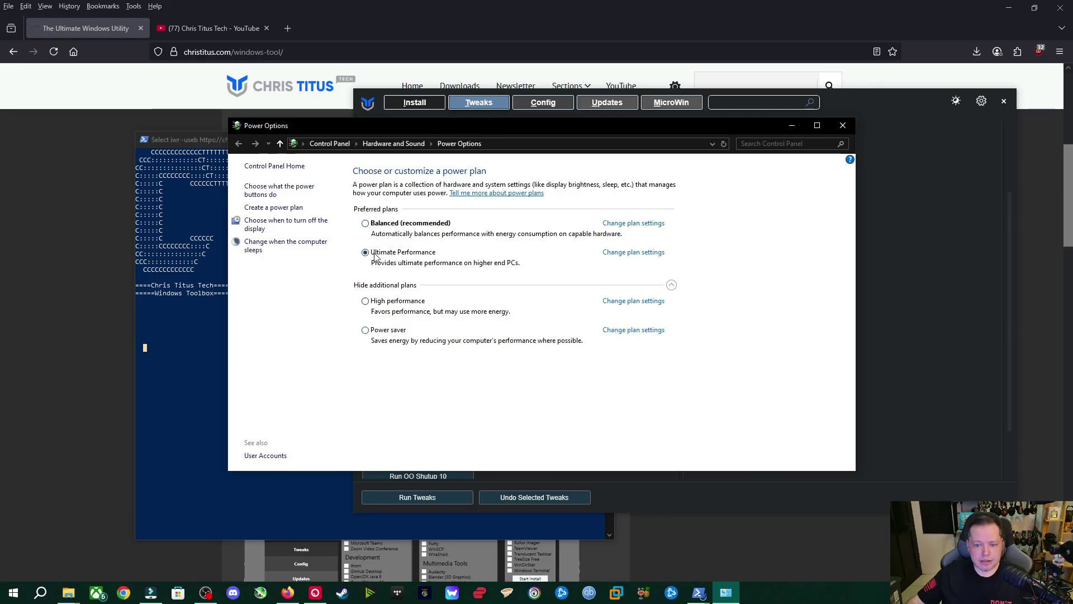
click(843, 126)
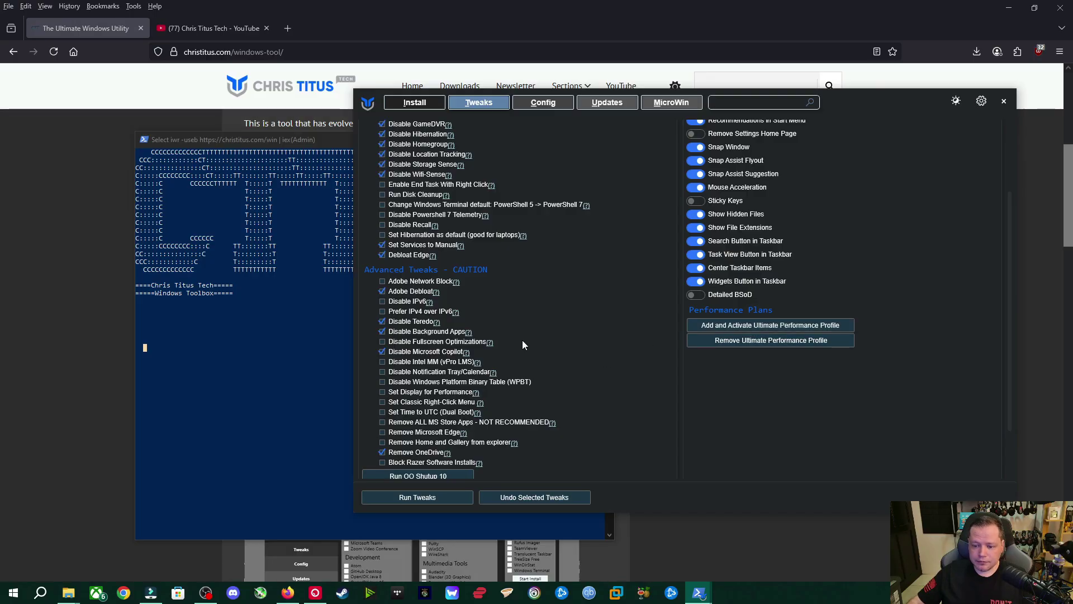
scroll(514, 363, down, 1)
scroll(513, 358, up, 10)
scroll(528, 313, down, 10)
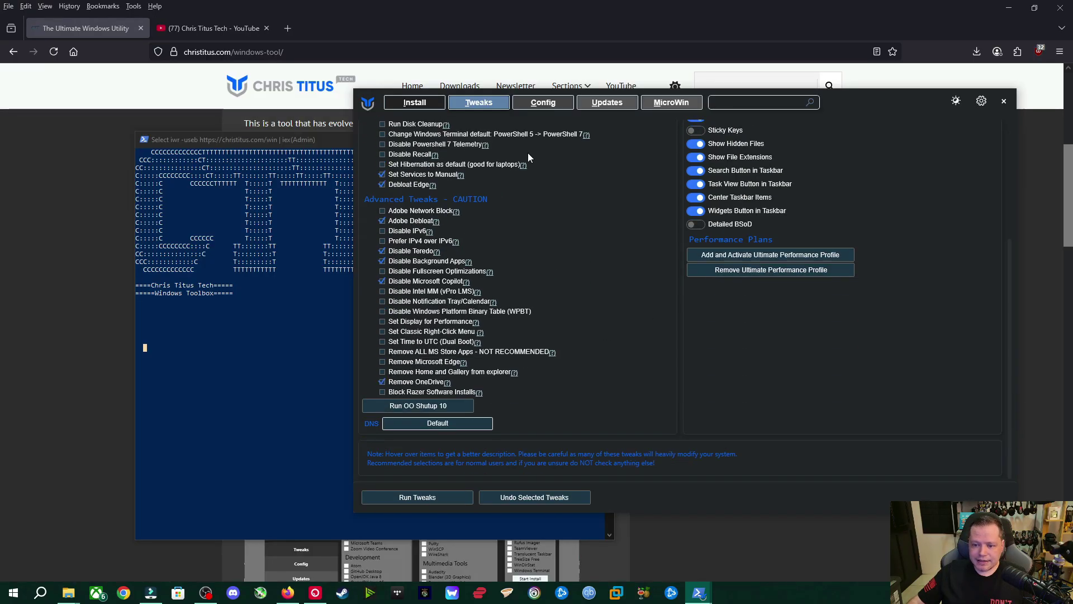
Run the selected tweaks until the PowerShell log reports 'Tweaks are Finished', then bring WinUtil forward
click(410, 497)
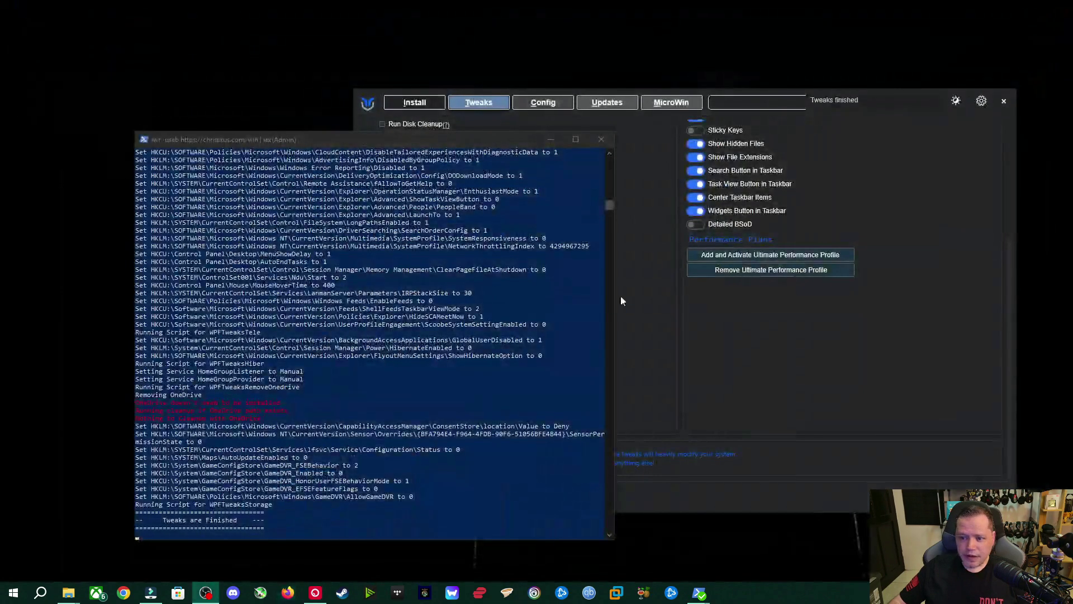
click(697, 342)
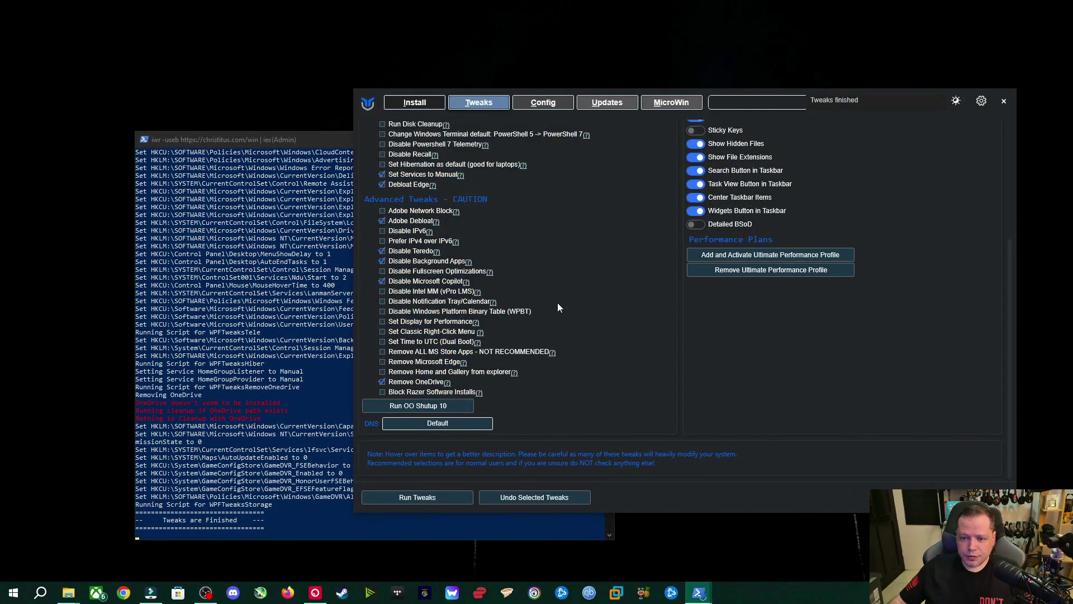
Launch O&O ShutUp10++ from WinUtil, scroll through its Local Machine settings, and open the Actions menu
click(410, 405)
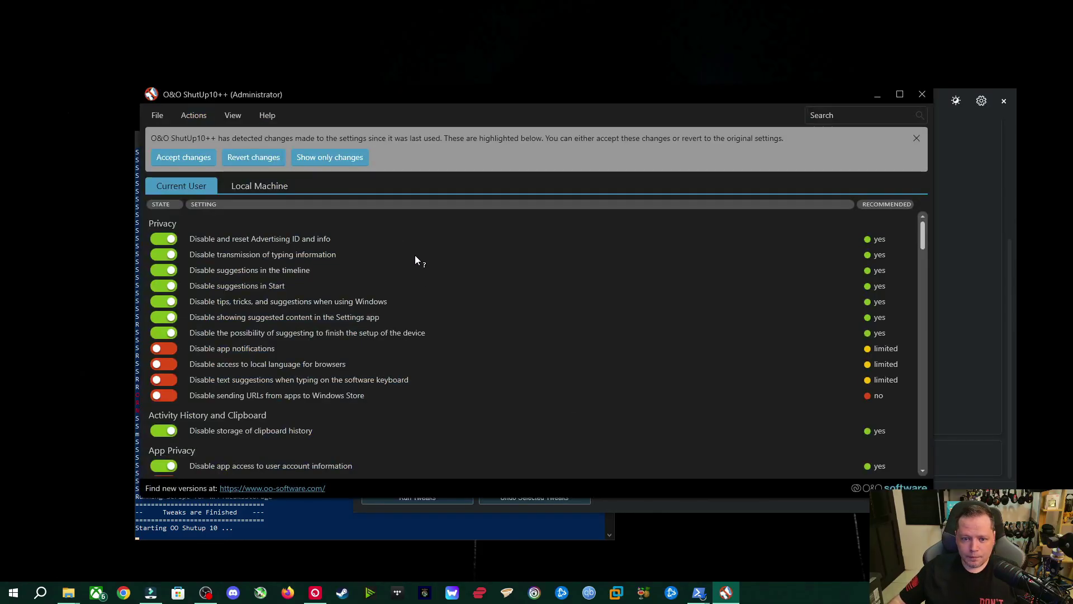
click(265, 188)
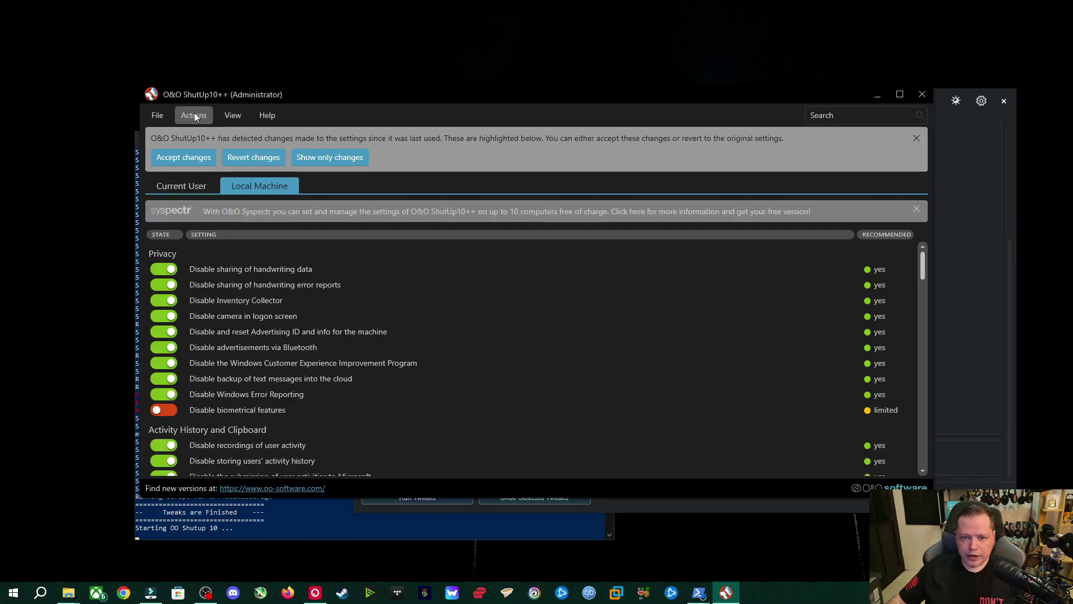
scroll(498, 254, down, 10)
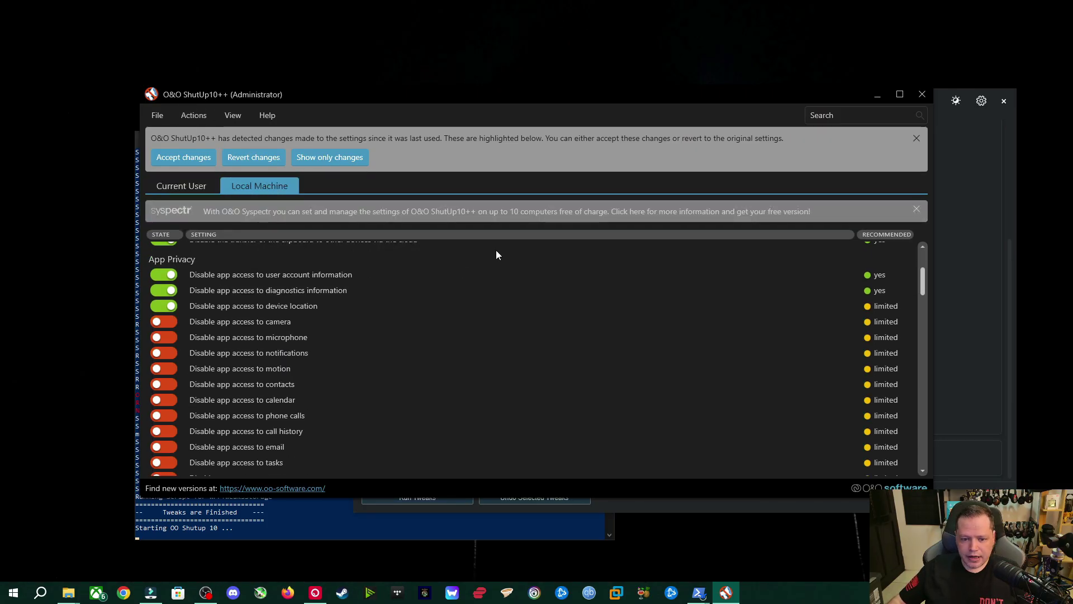
scroll(601, 290, down, 5)
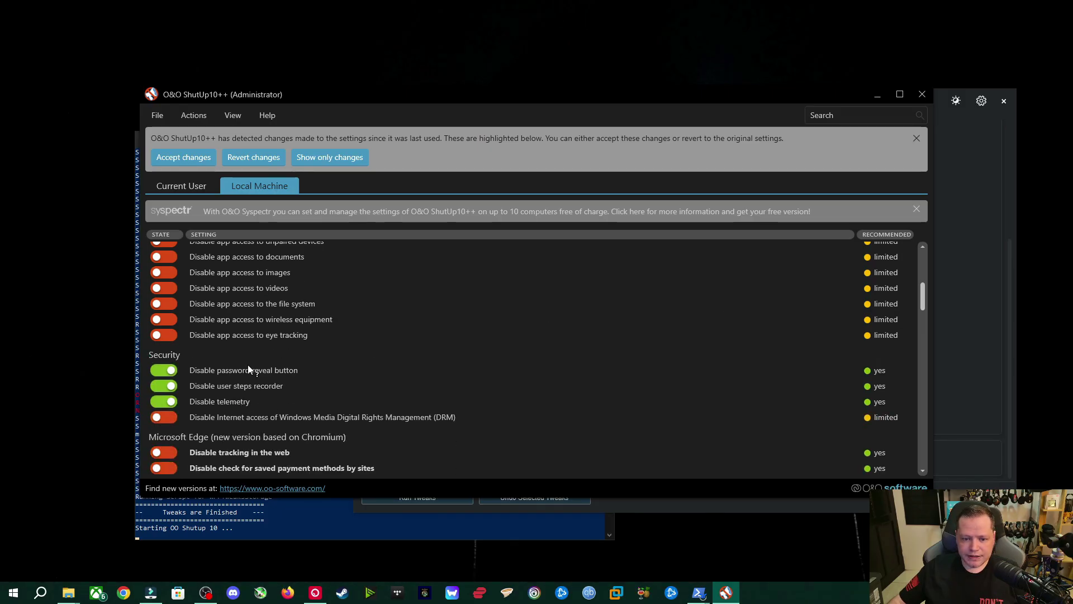
scroll(473, 295, down, 2)
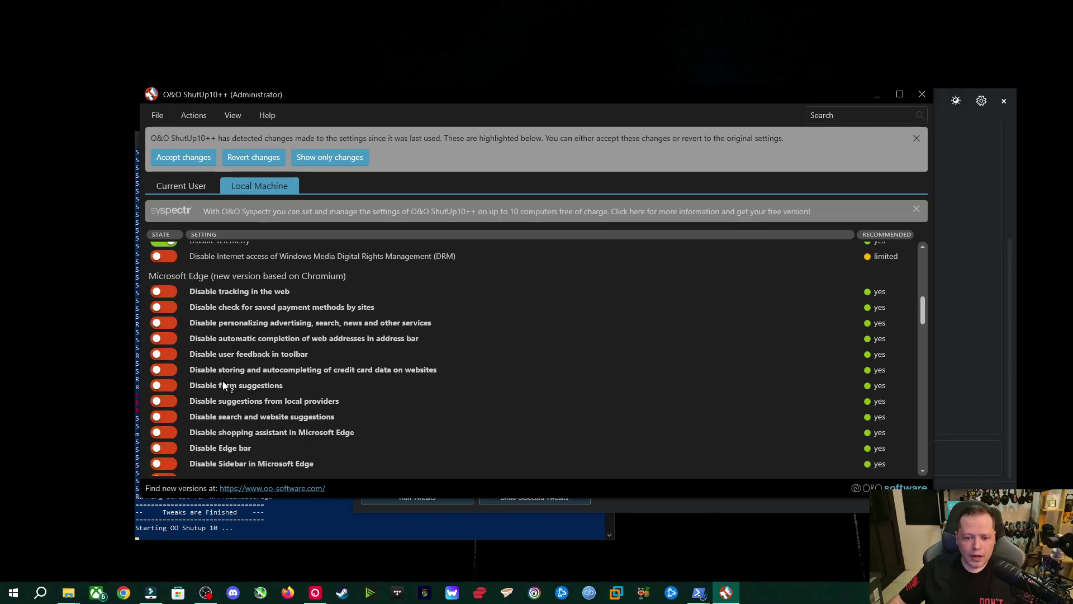
scroll(505, 308, down, 3)
scroll(503, 308, down, 7)
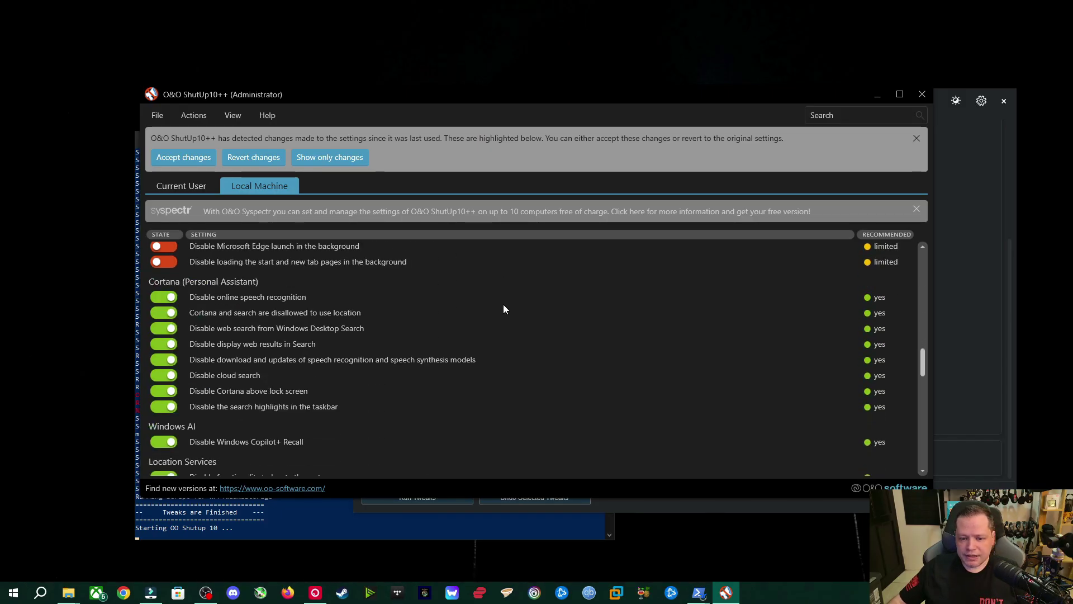
scroll(501, 307, up, 8)
scroll(502, 305, up, 15)
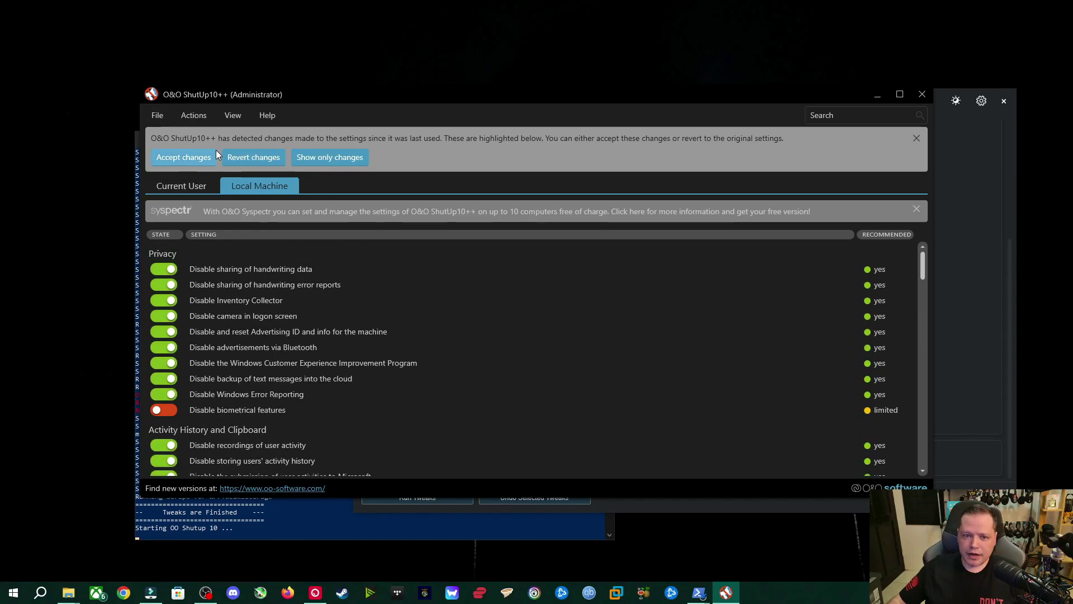
click(195, 115)
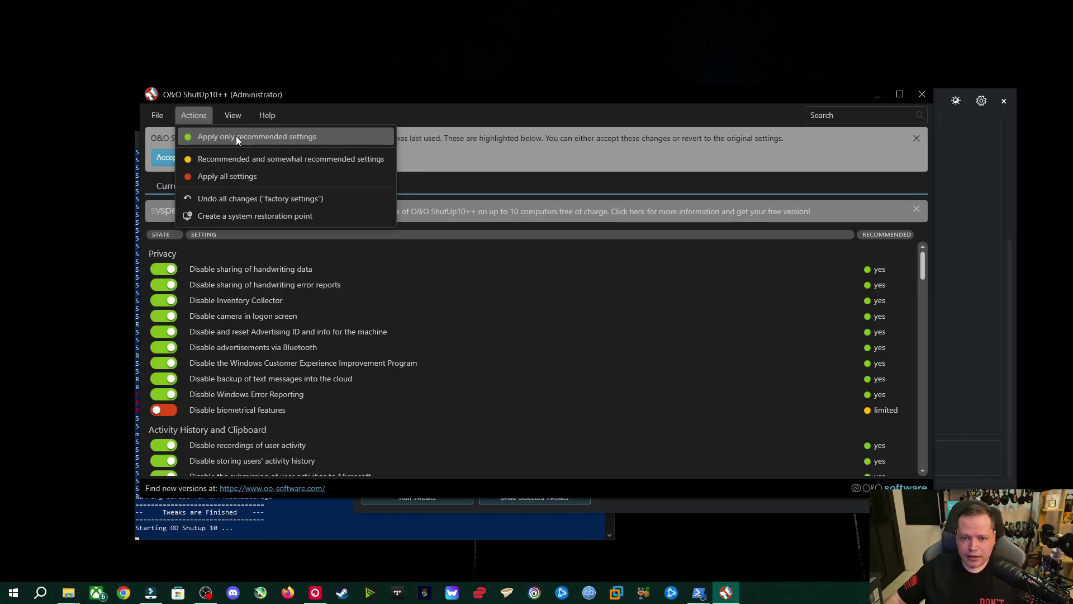
Apply only the recommended settings without creating a system restore point
click(236, 136)
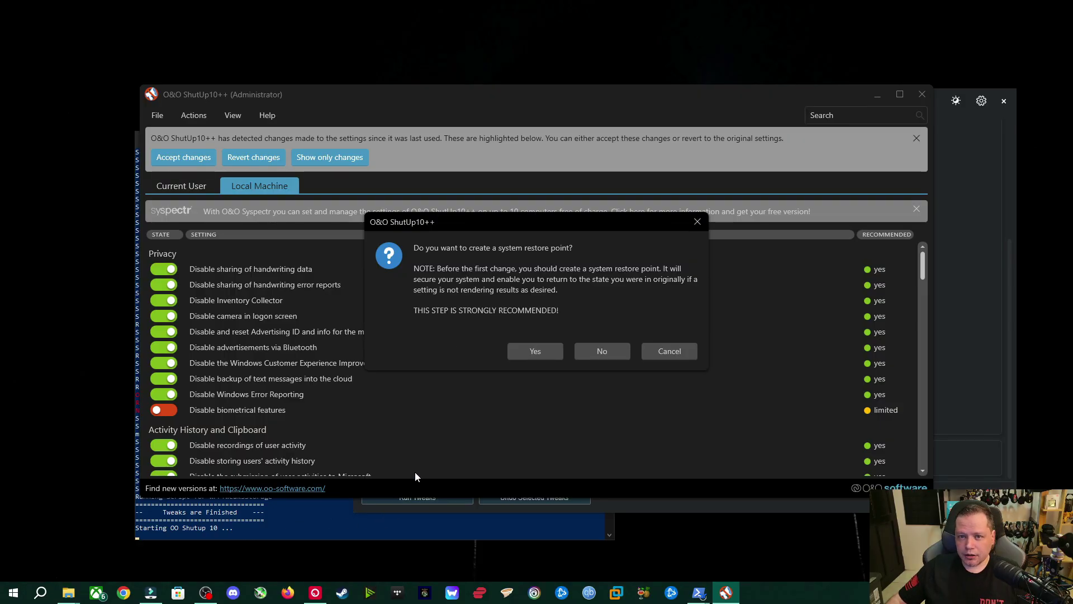
click(613, 351)
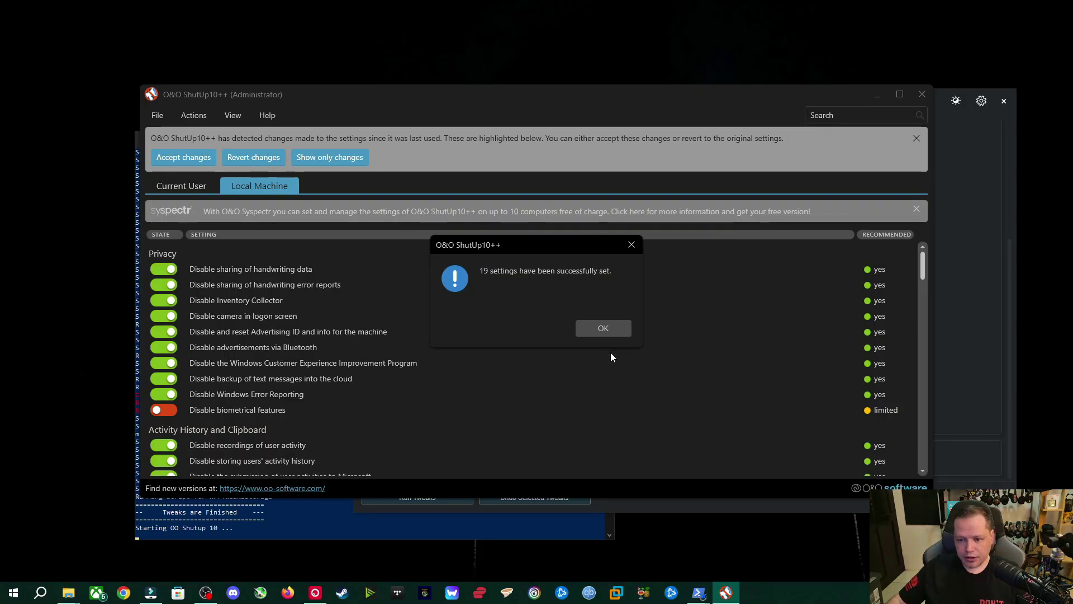
click(612, 324)
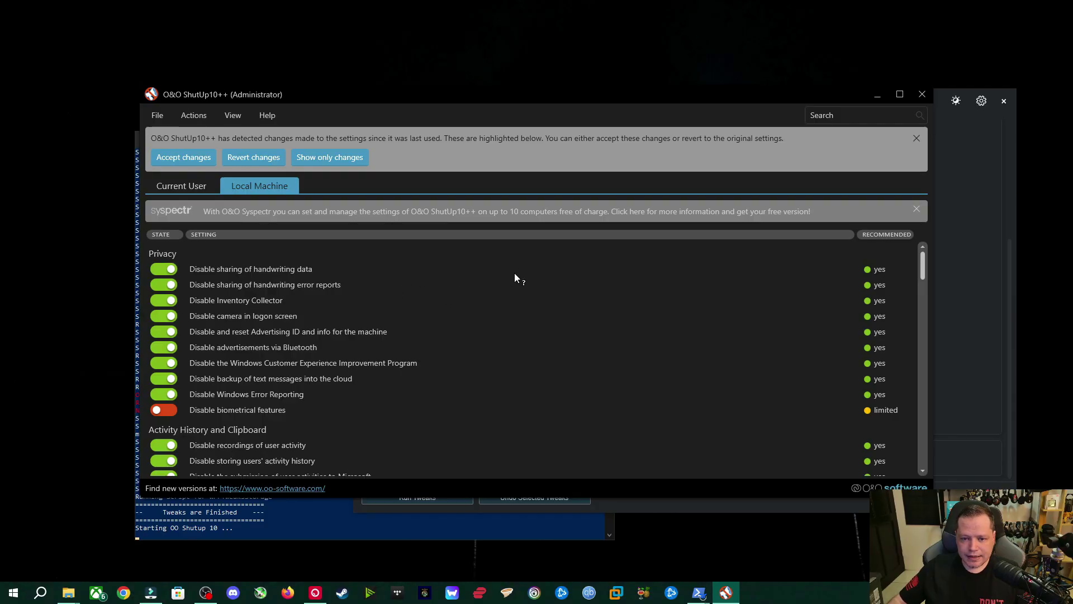
Close O&O ShutUp10++ and confirm the goodbye dialog
scroll(523, 277, down, 2)
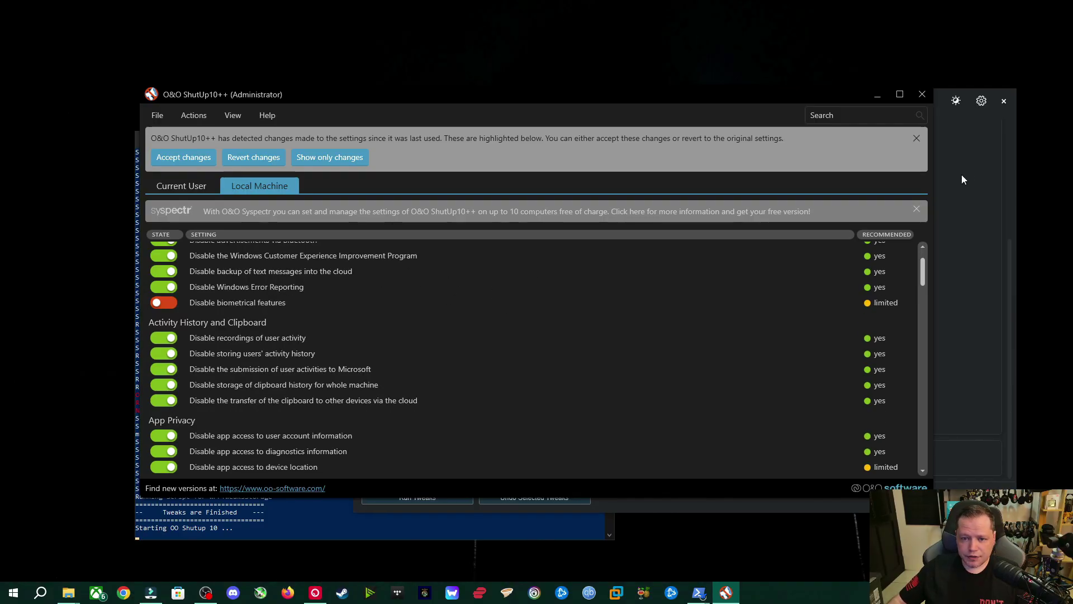
click(922, 95)
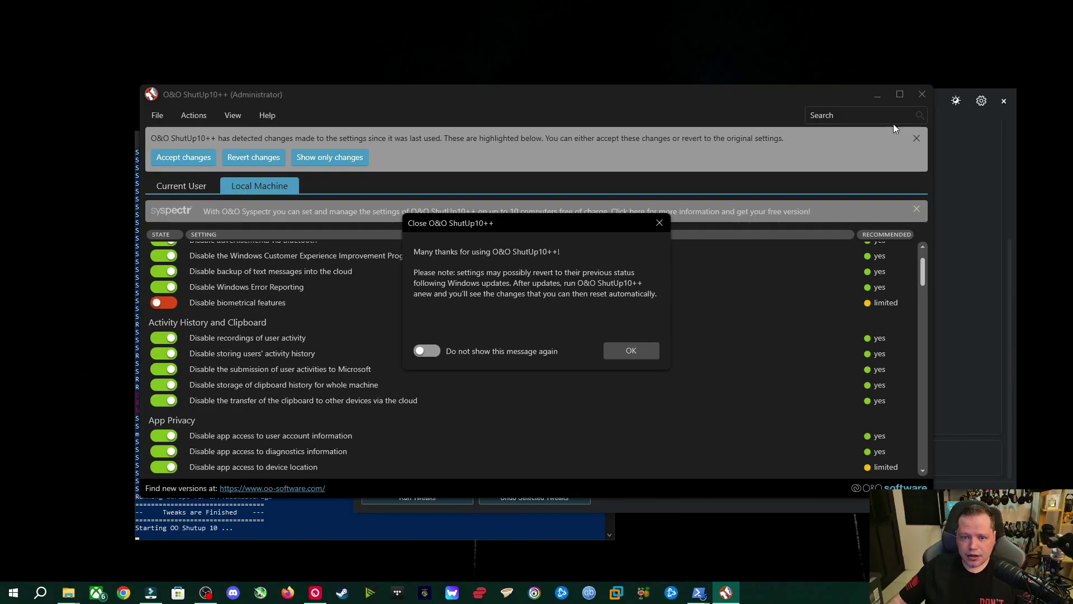
click(636, 351)
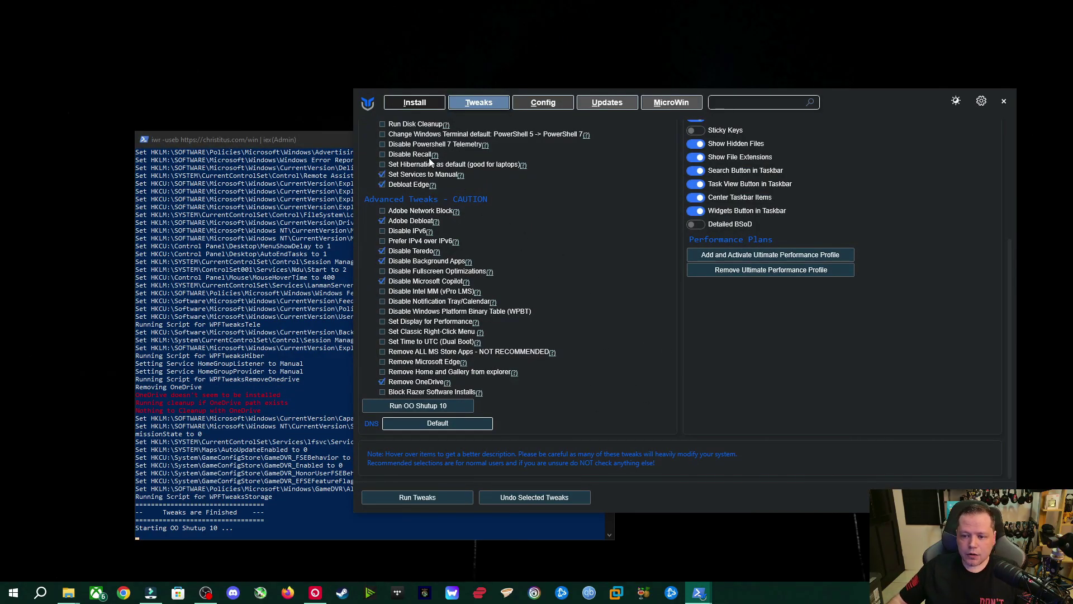
Show WinUtil's Config page with its Features, Fixes and Legacy Windows Panels options
click(537, 105)
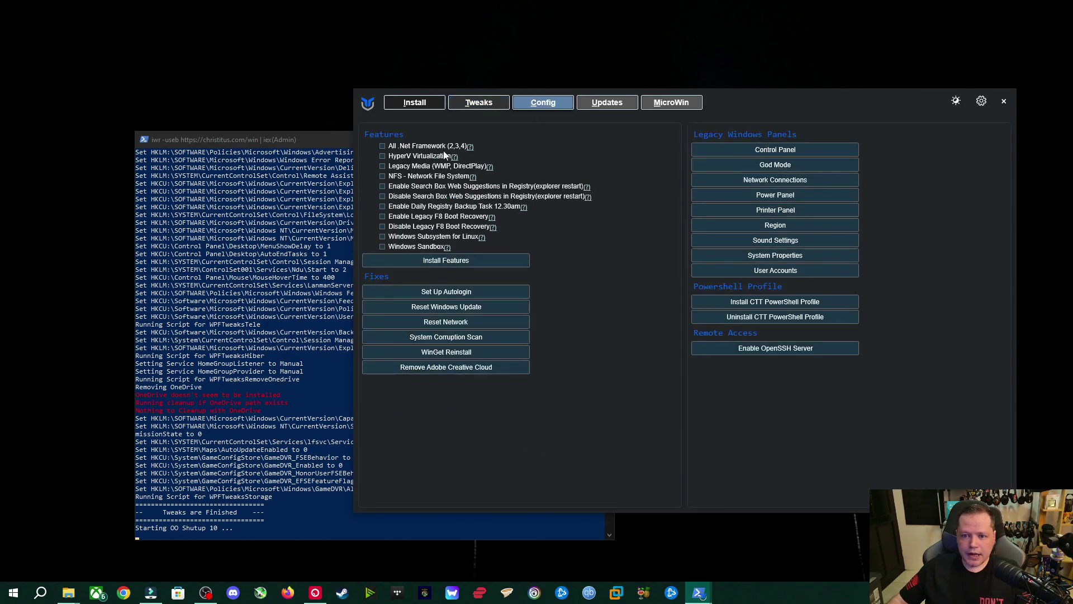
mouse_move(444, 149)
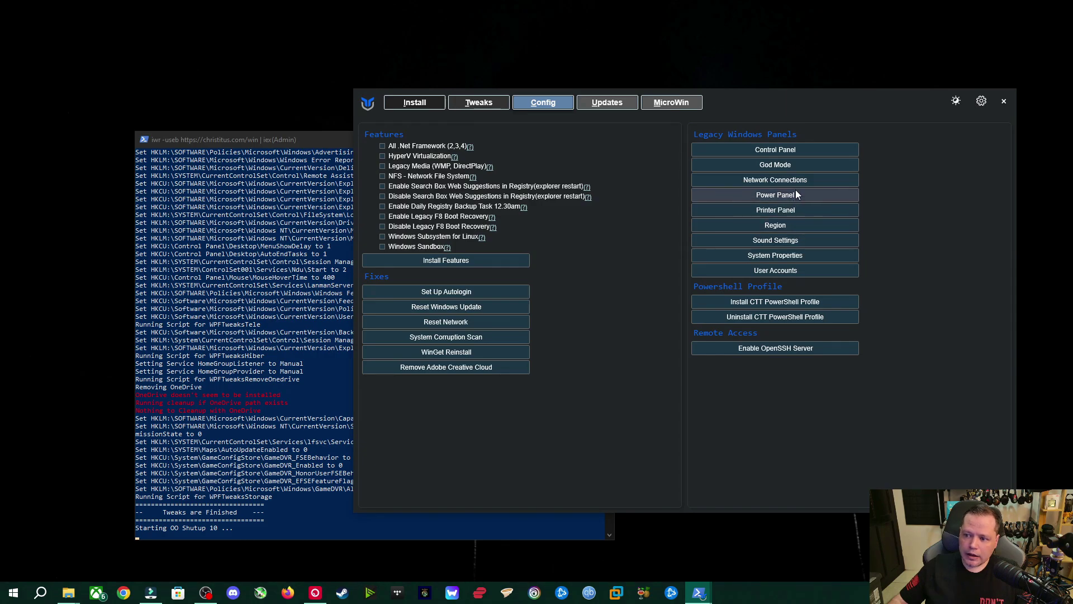
click(787, 148)
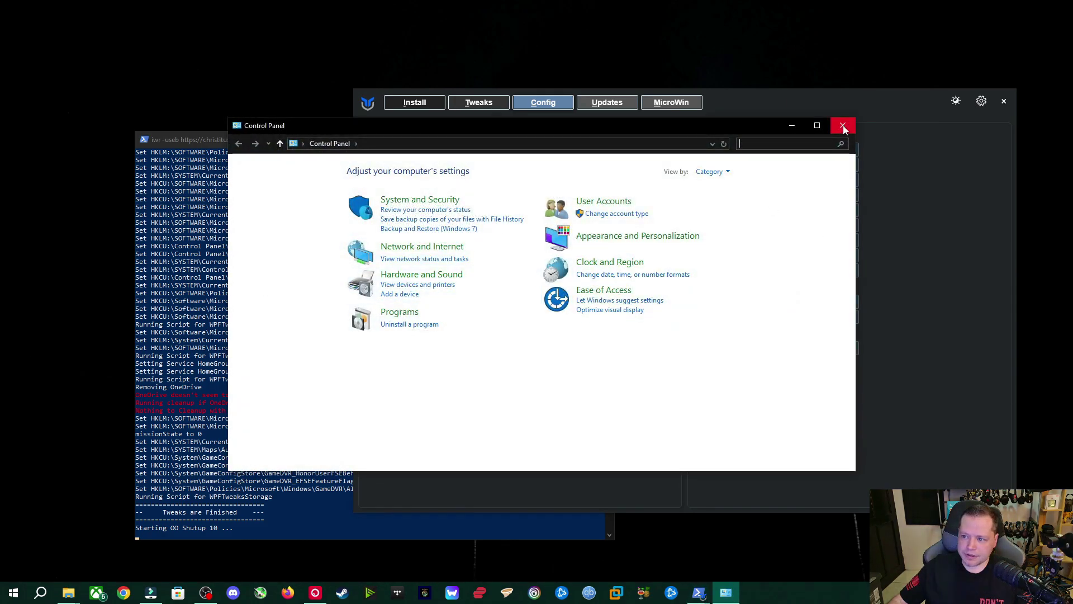
click(843, 126)
click(789, 162)
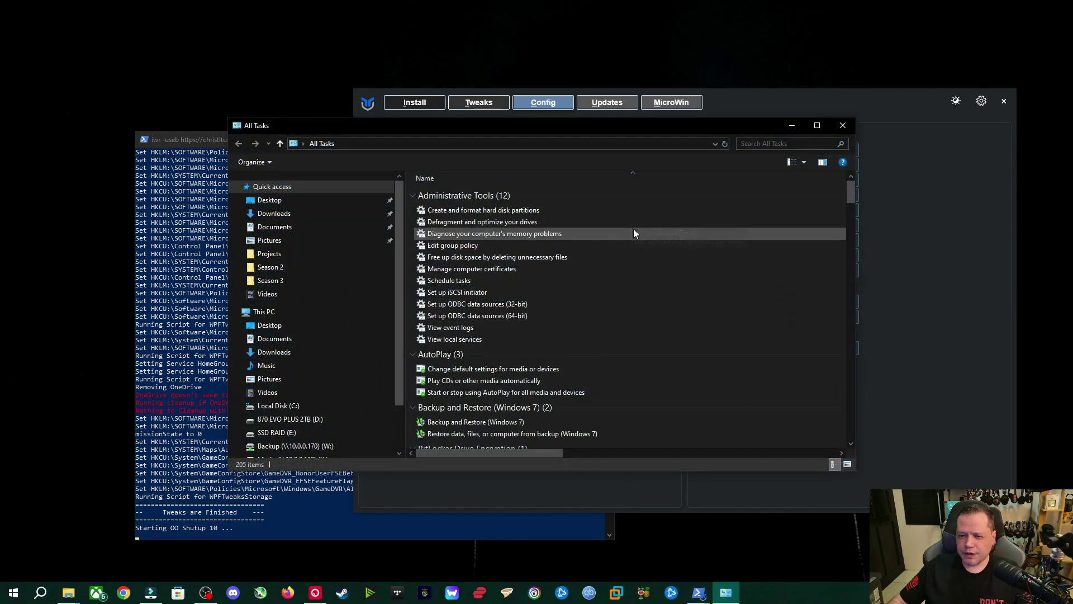
scroll(632, 233, down, 8)
click(843, 125)
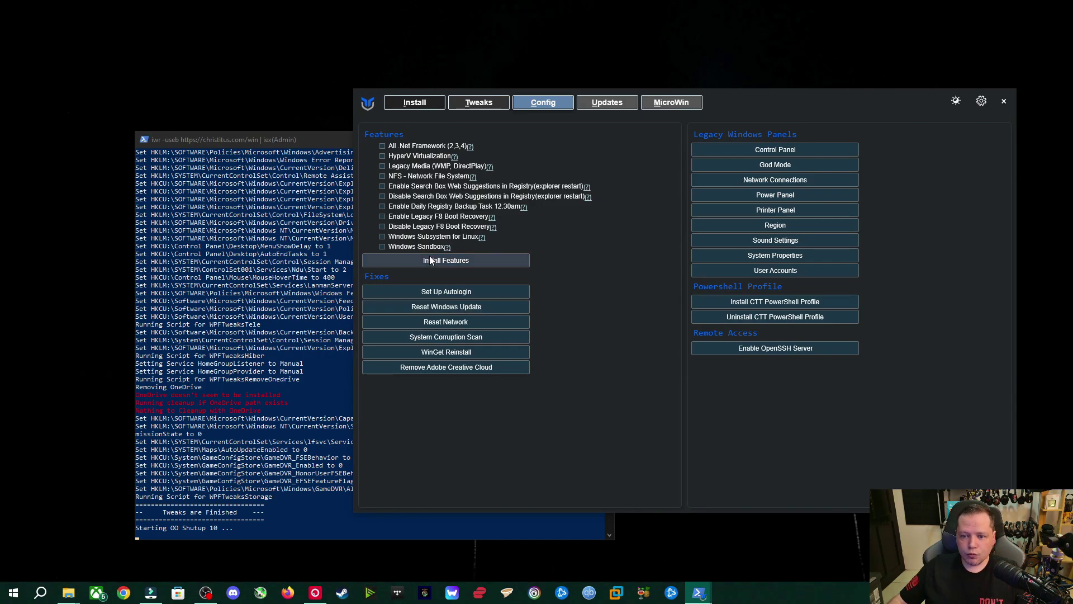
Apply the recommended Security Settings update policy from WinUtil's Updates page
click(619, 103)
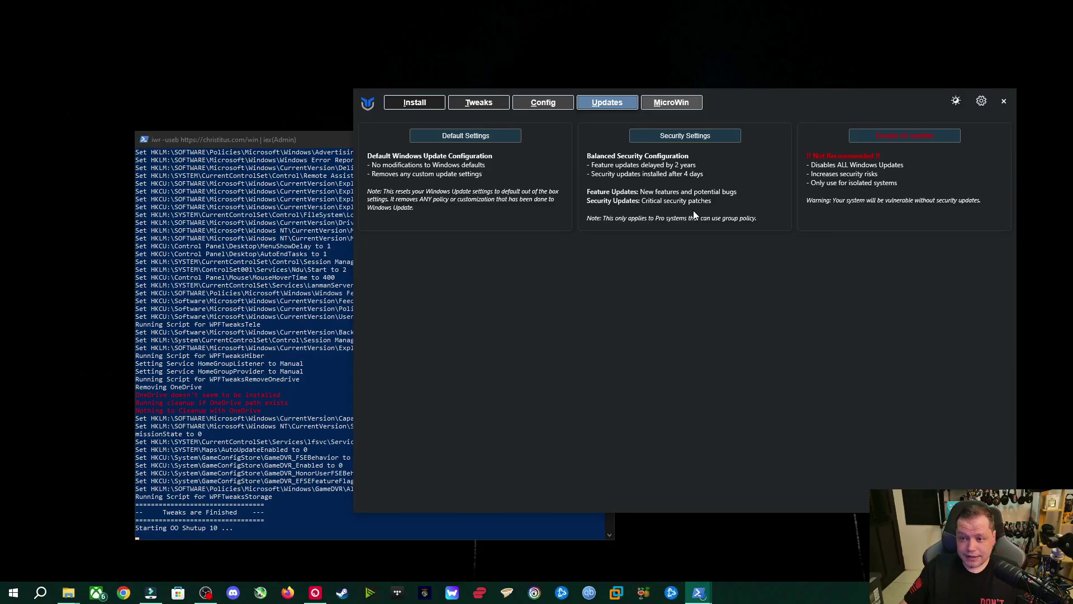
click(691, 139)
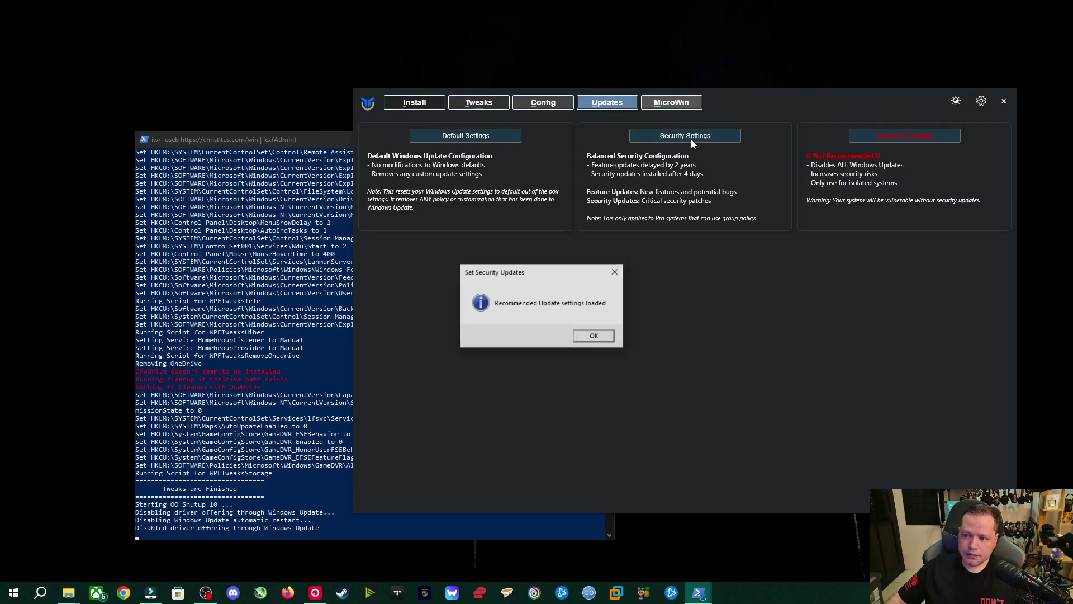
click(597, 340)
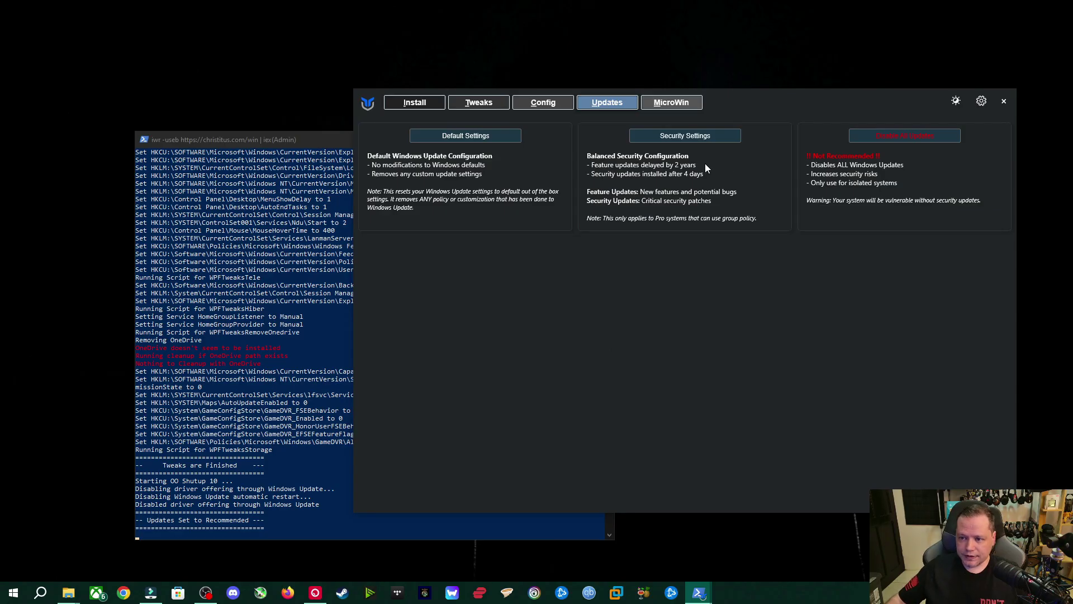
View the MicroWin page's instructions, then return to WinUtil's Install tab
click(686, 110)
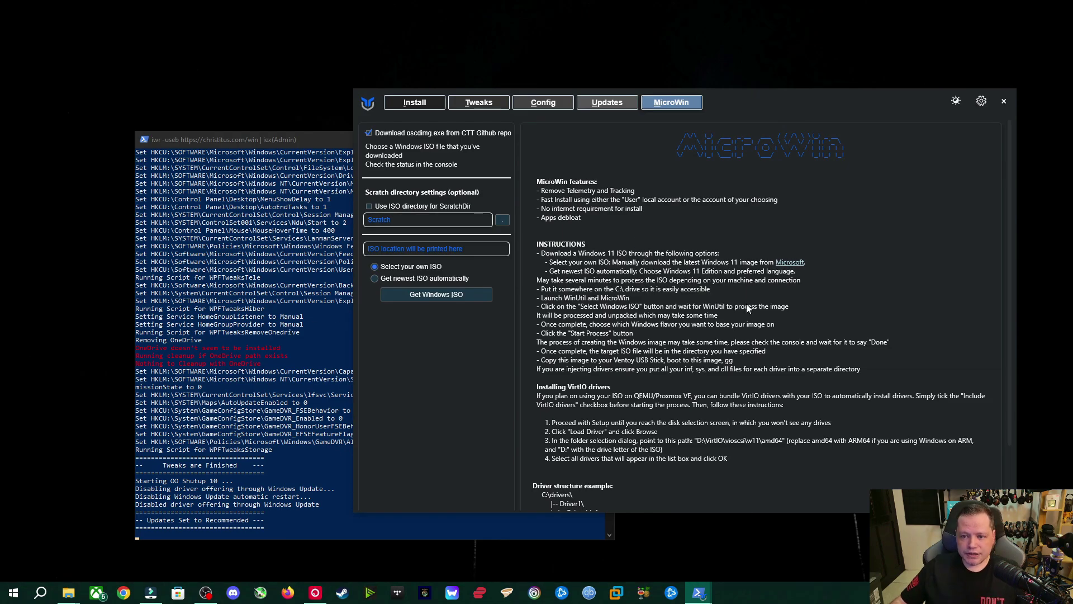
click(421, 102)
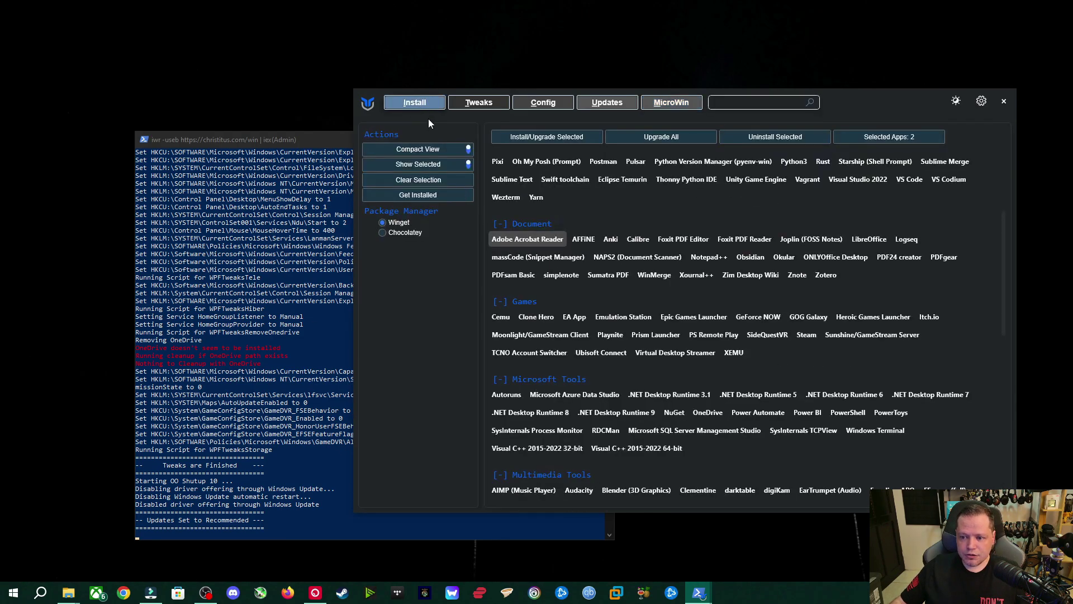
Close WinUtil and its PowerShell window
click(1004, 102)
text(b)
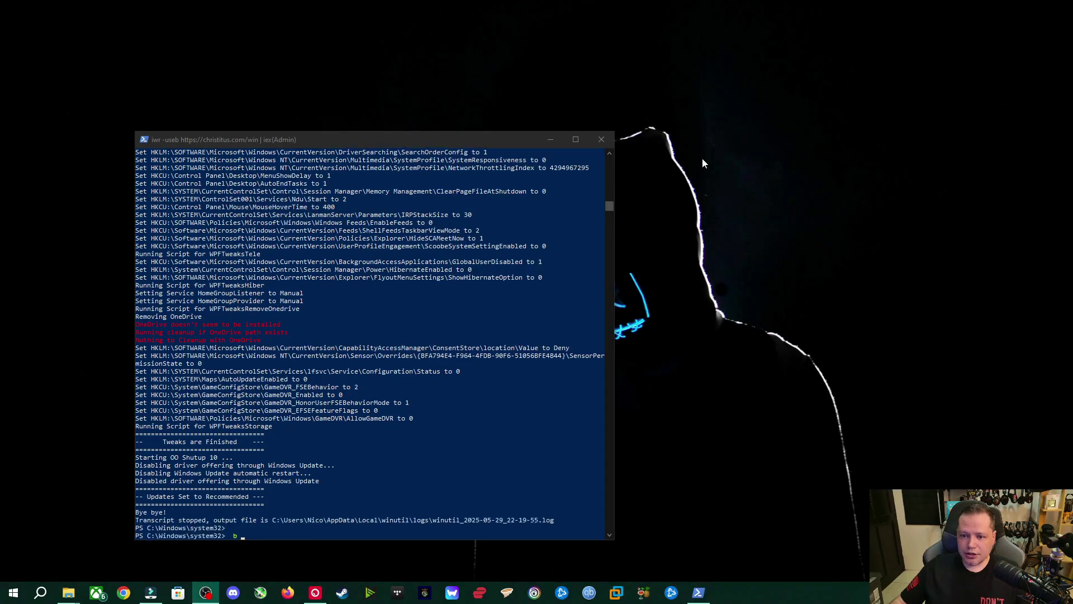
click(595, 140)
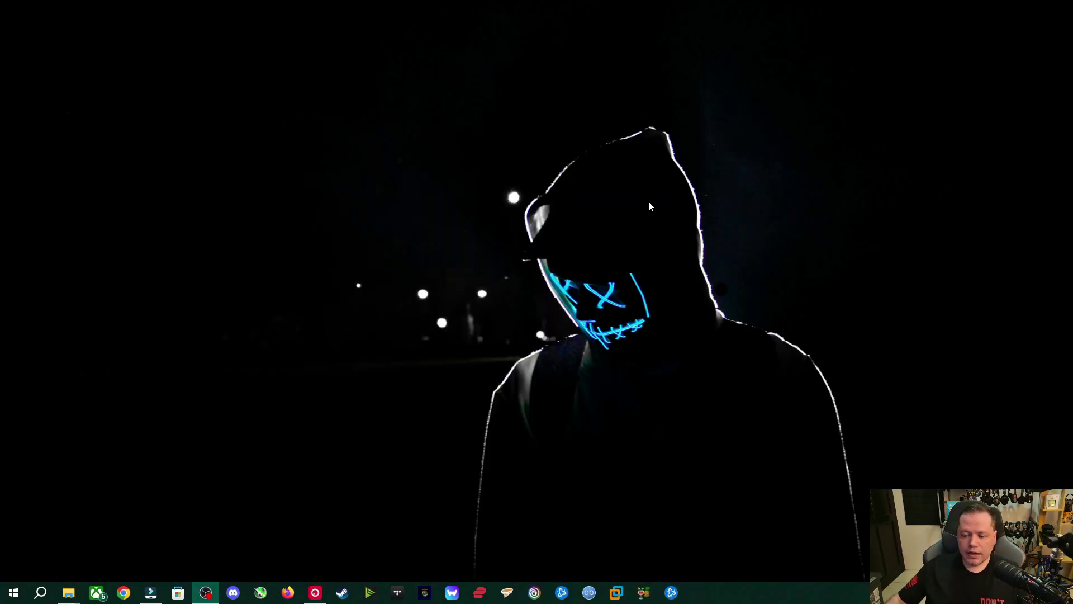
Open the Services console via Windows search and select Background Intelligent Transfer Service
click(41, 594)
text(service)
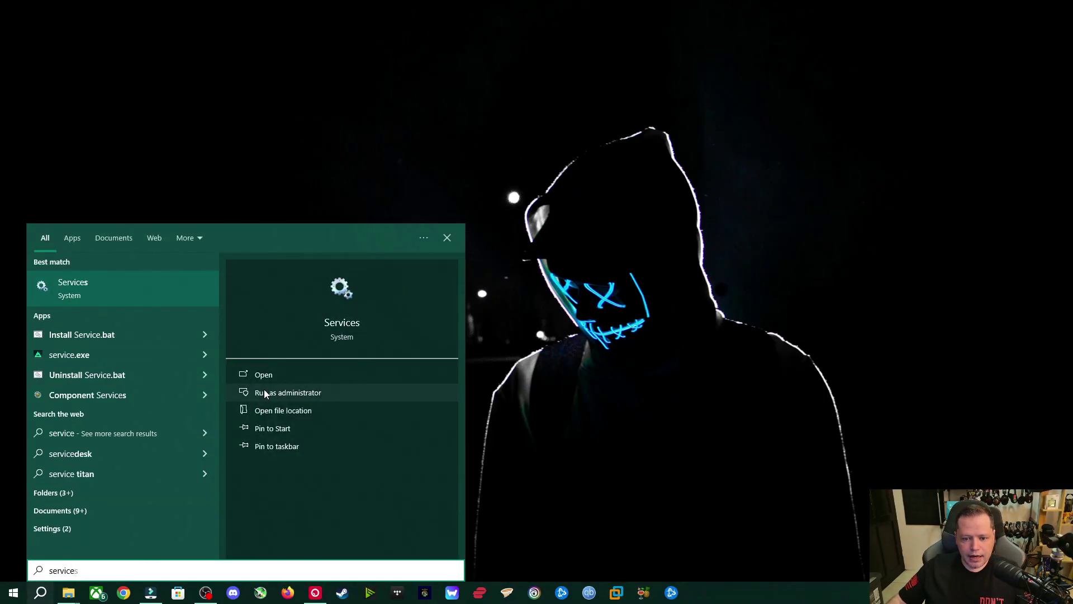
click(127, 287)
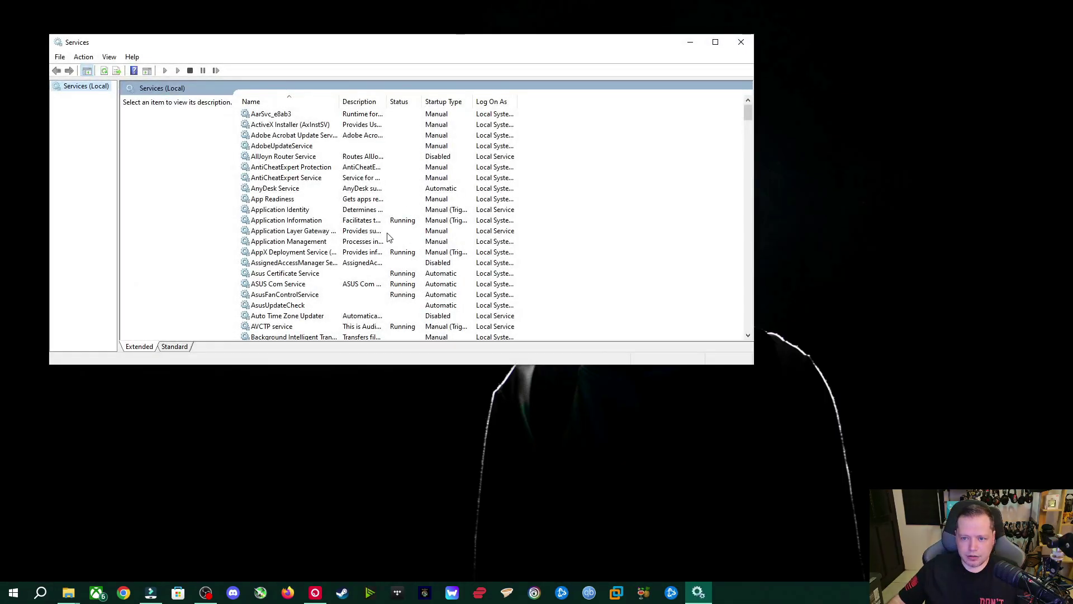
click(275, 103)
click(274, 103)
scroll(280, 162, down, 4)
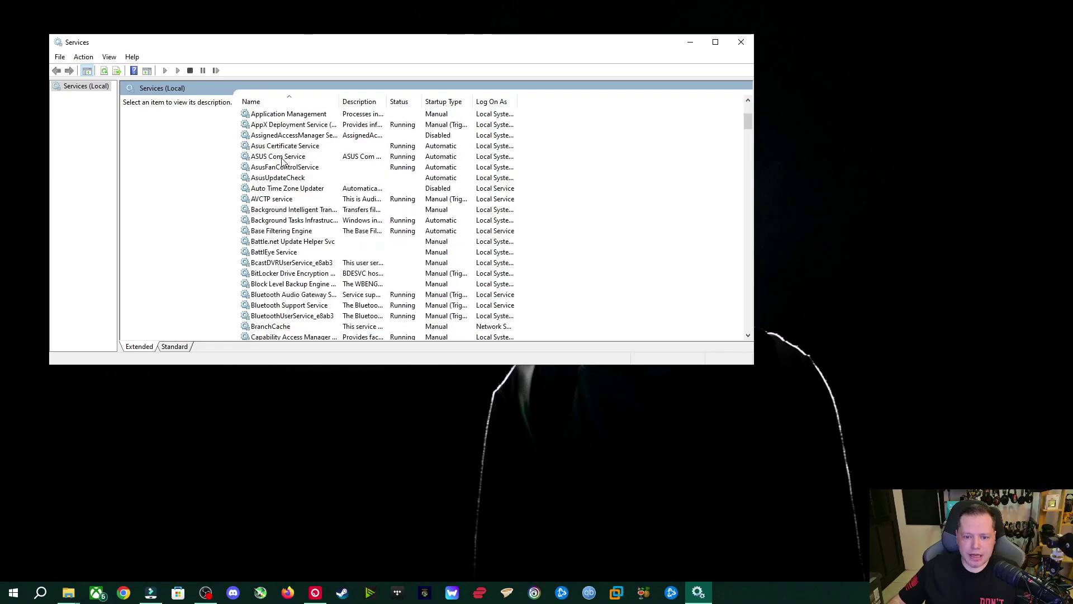
click(280, 211)
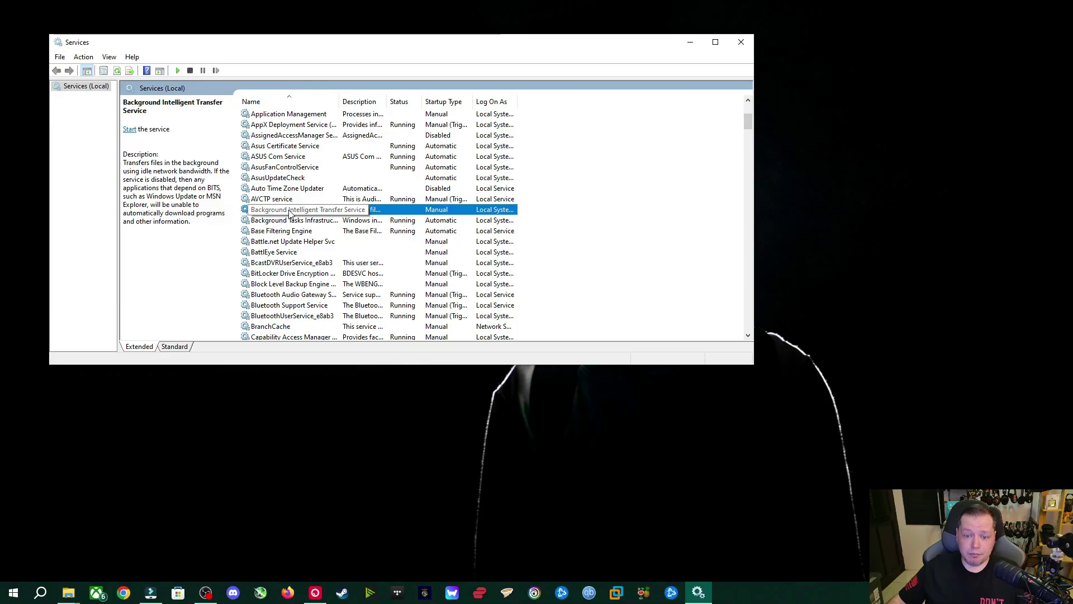
Set the BITS service's startup type to Disabled and apply it
right_click(289, 212)
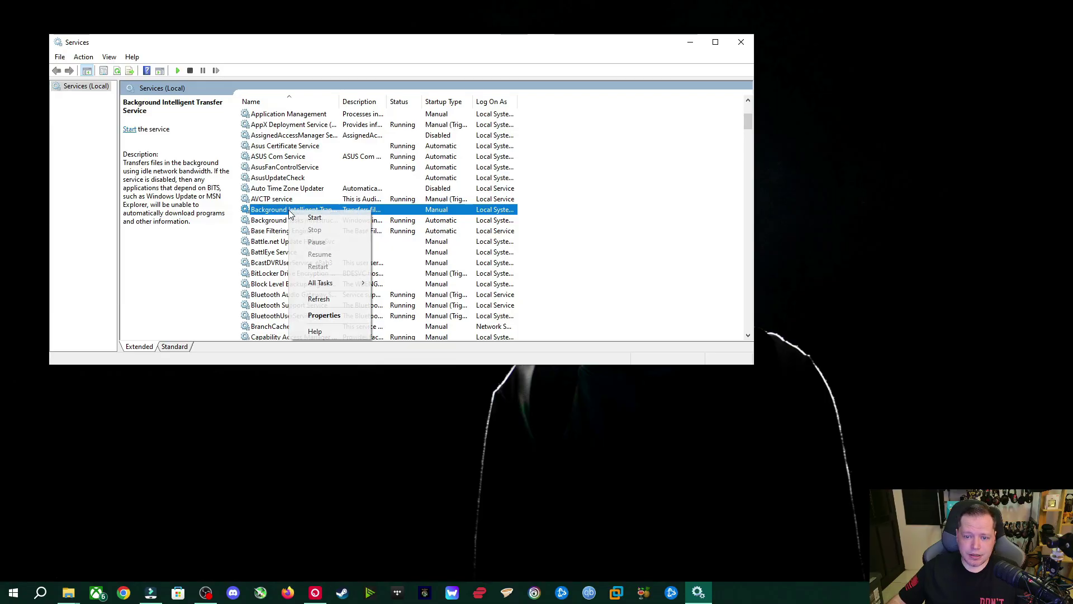
click(314, 316)
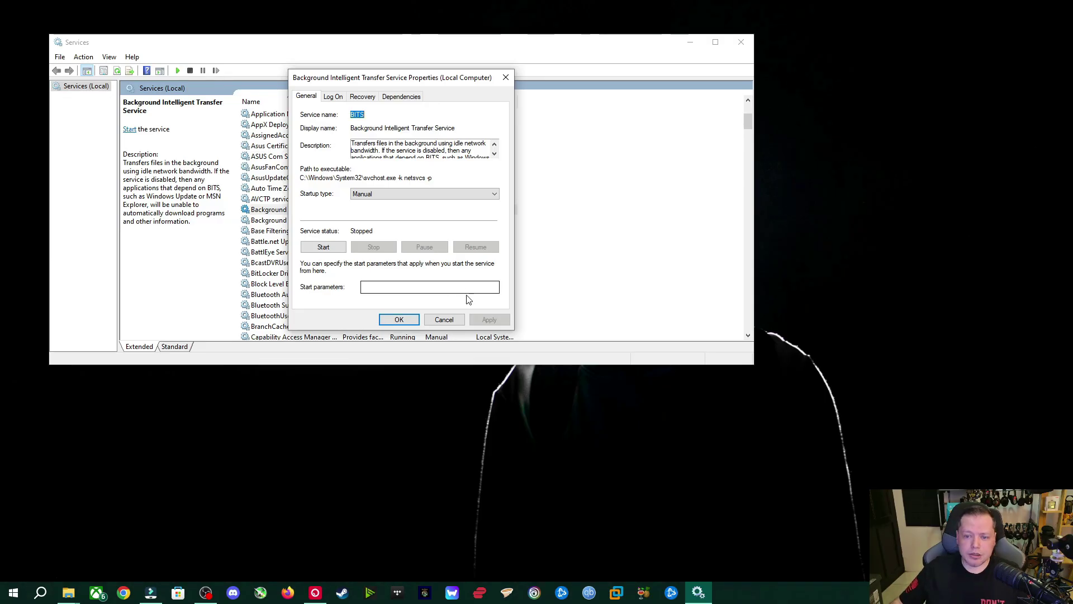
click(396, 195)
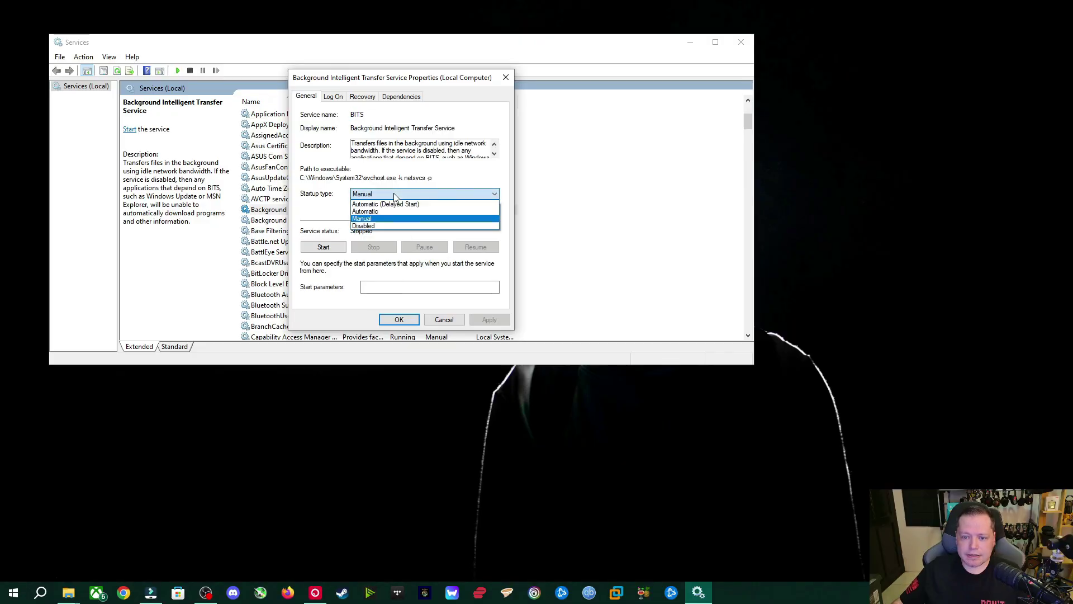
click(371, 226)
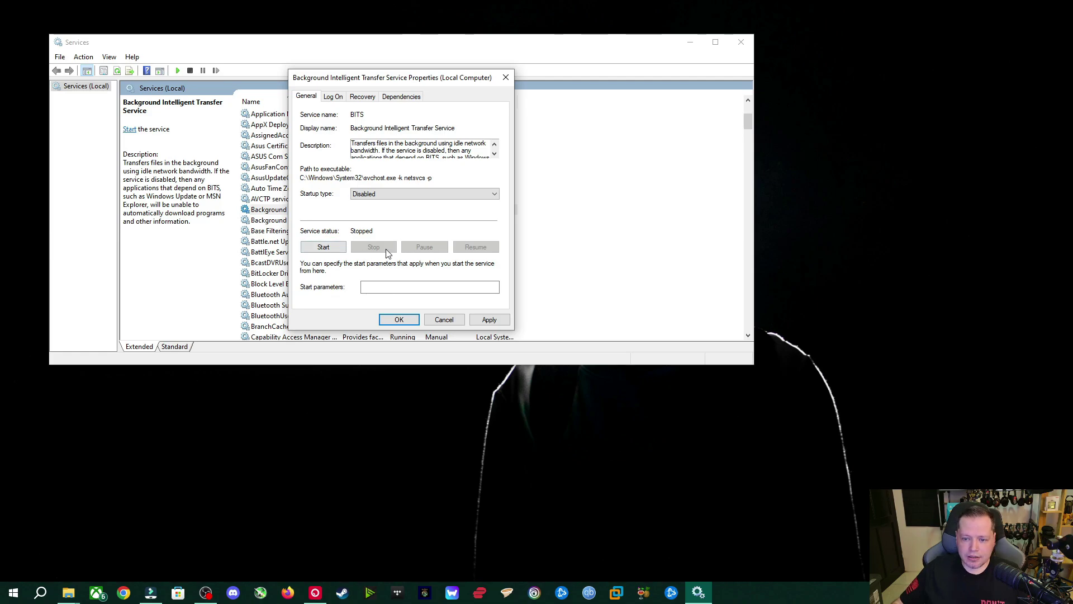
click(490, 319)
click(399, 319)
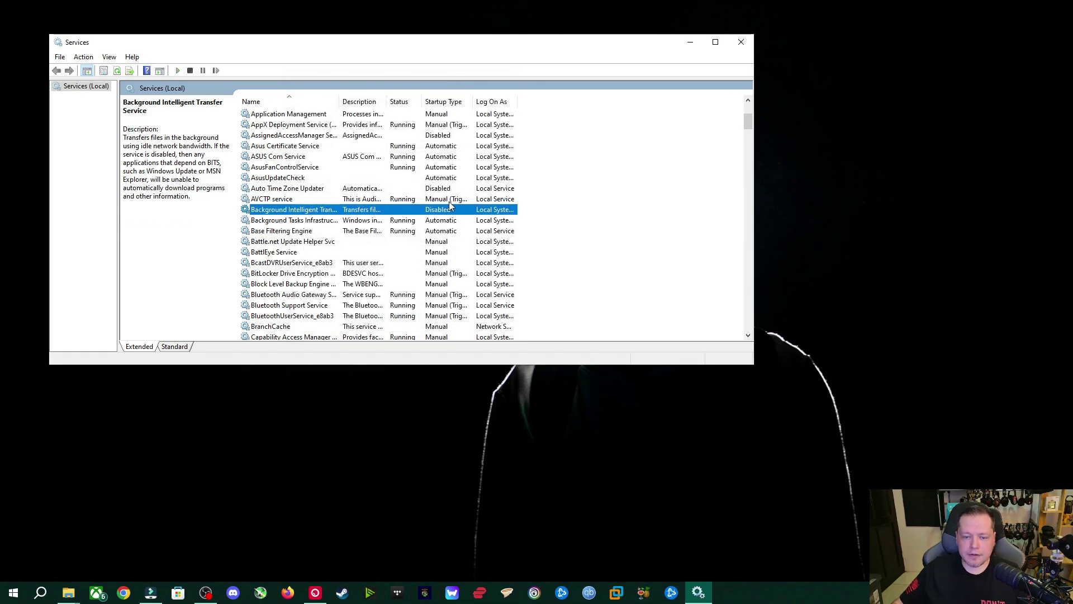
scroll(620, 136, down, 20)
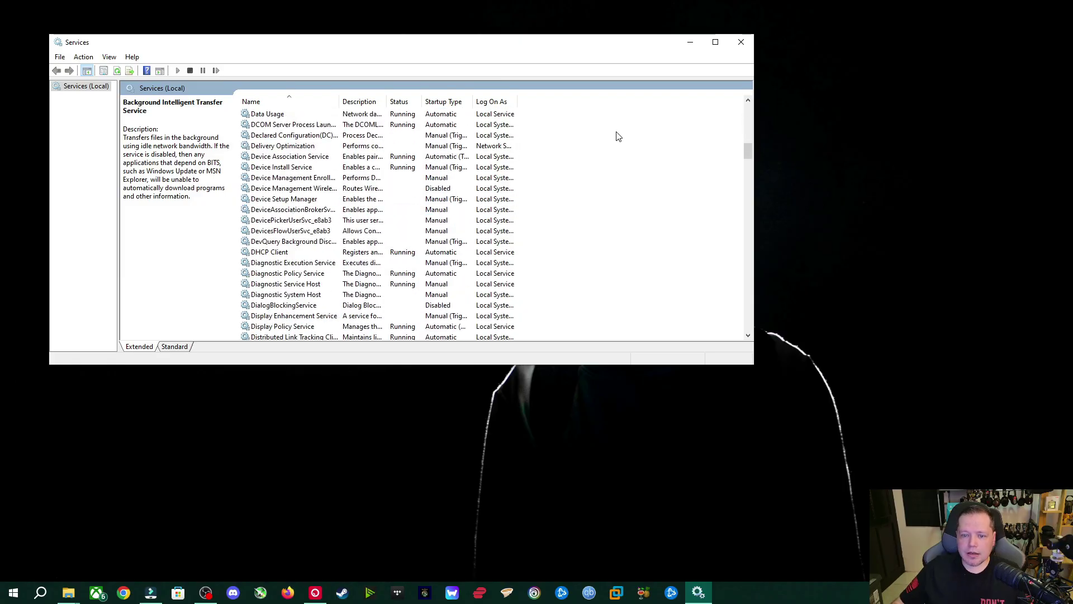
scroll(584, 142, down, 18)
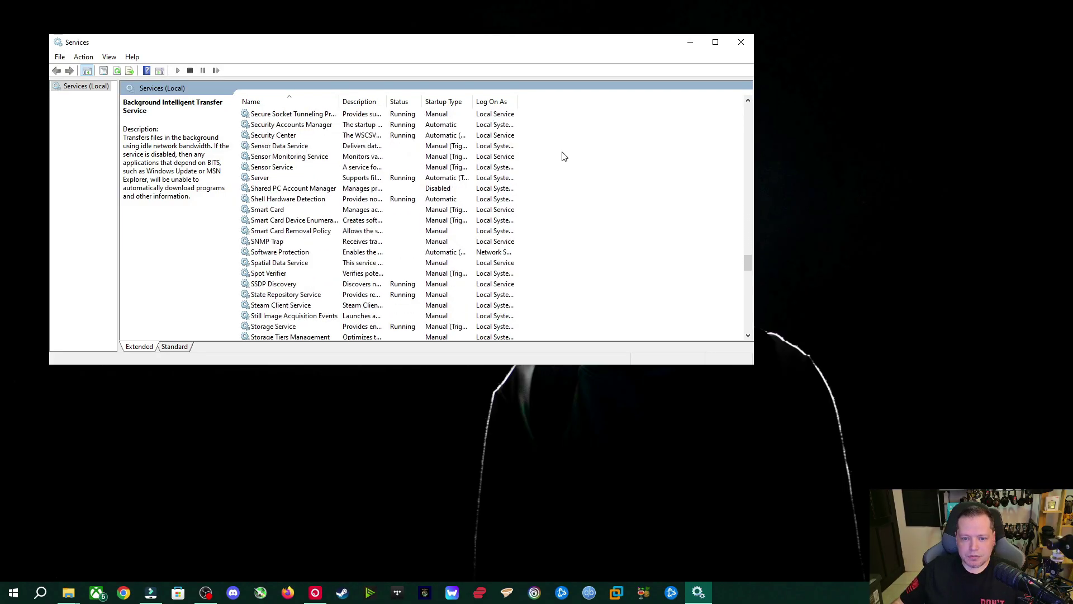
scroll(386, 227, down, 4)
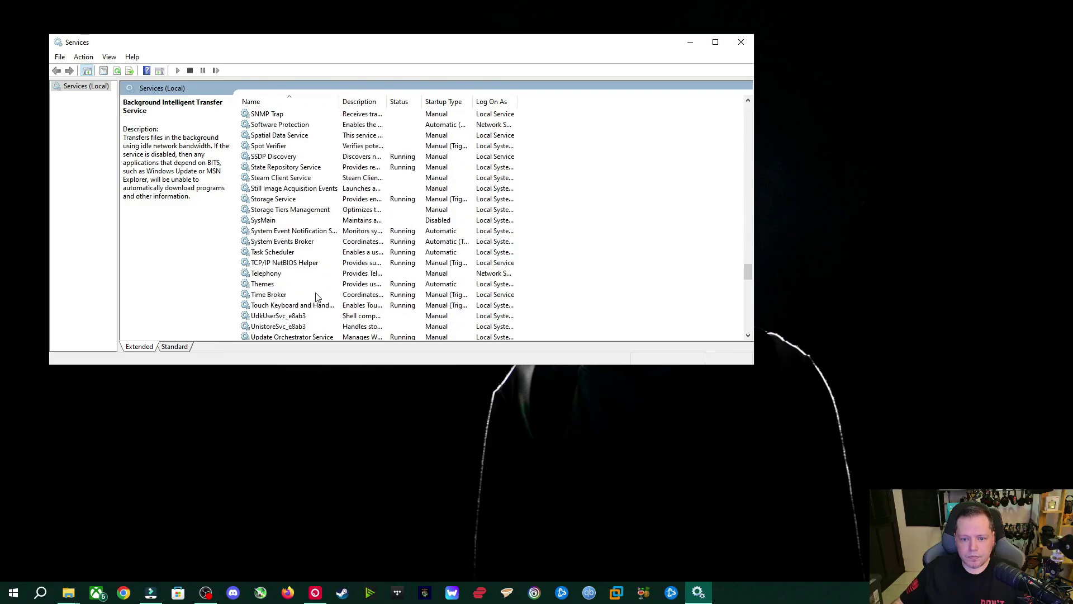
click(266, 224)
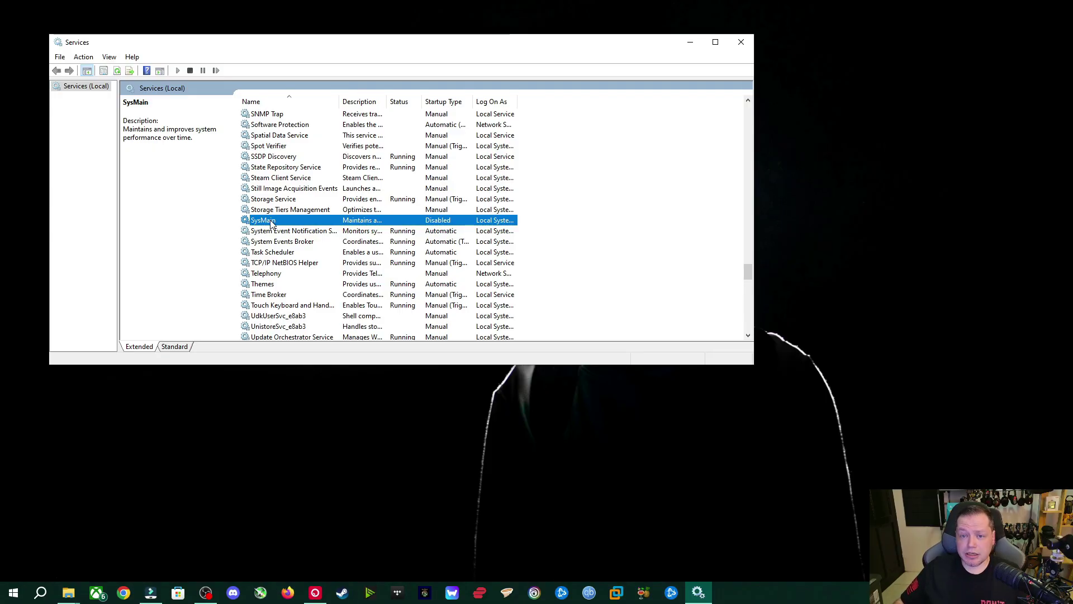
right_click(271, 223)
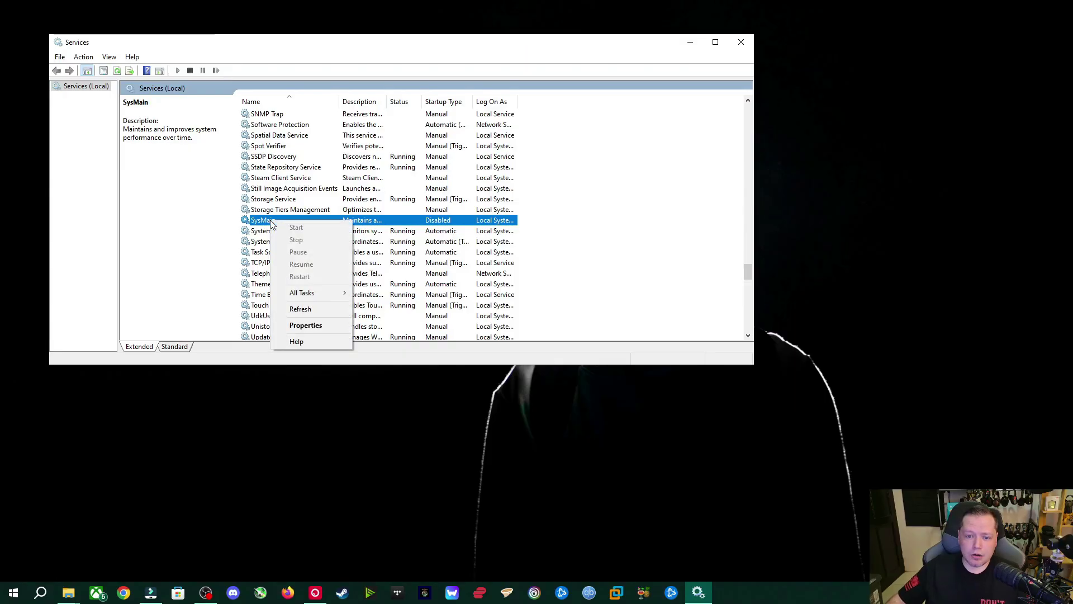
click(306, 325)
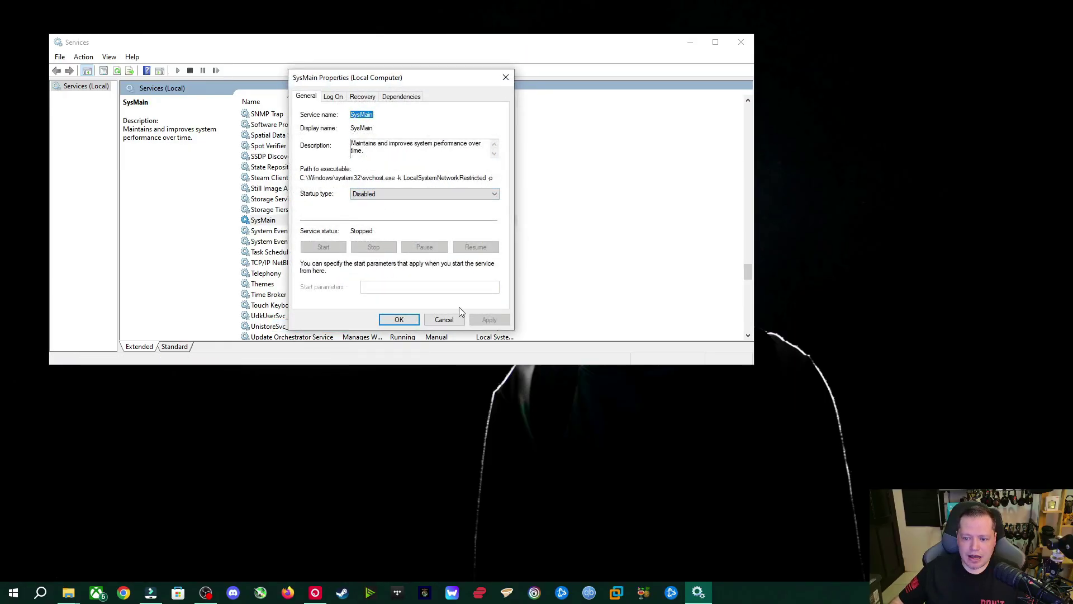
click(417, 322)
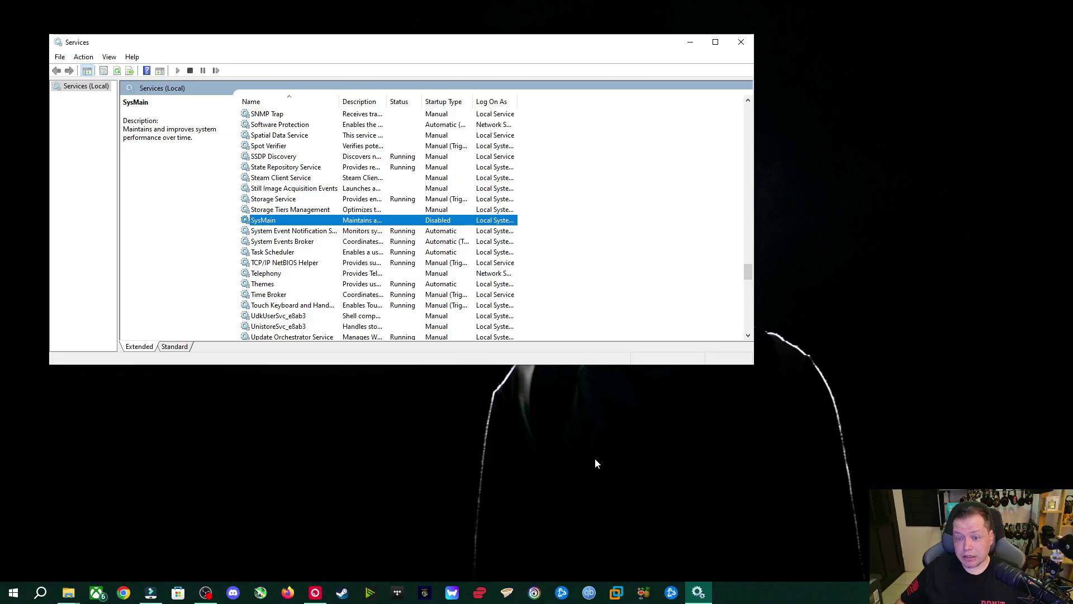
Close Services and launch Task Manager from the taskbar
click(742, 43)
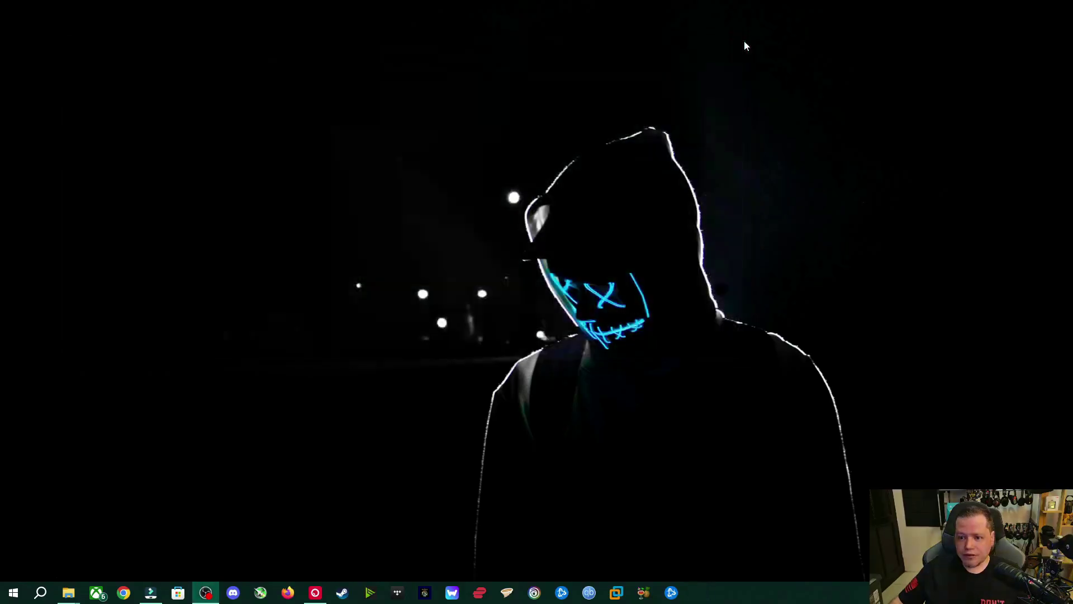
right_click(730, 593)
click(758, 539)
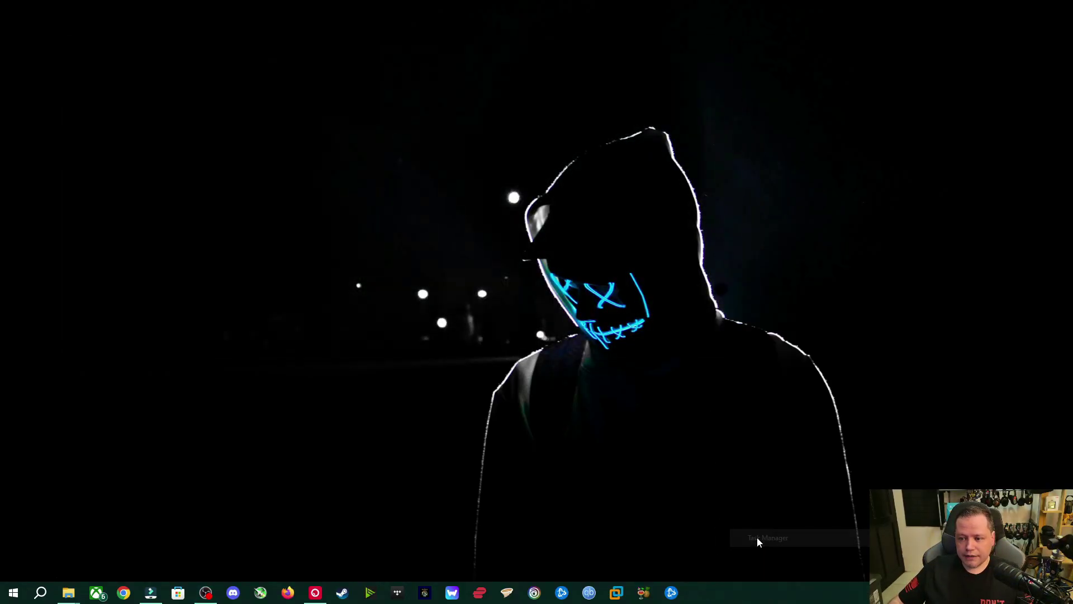
right_click(758, 599)
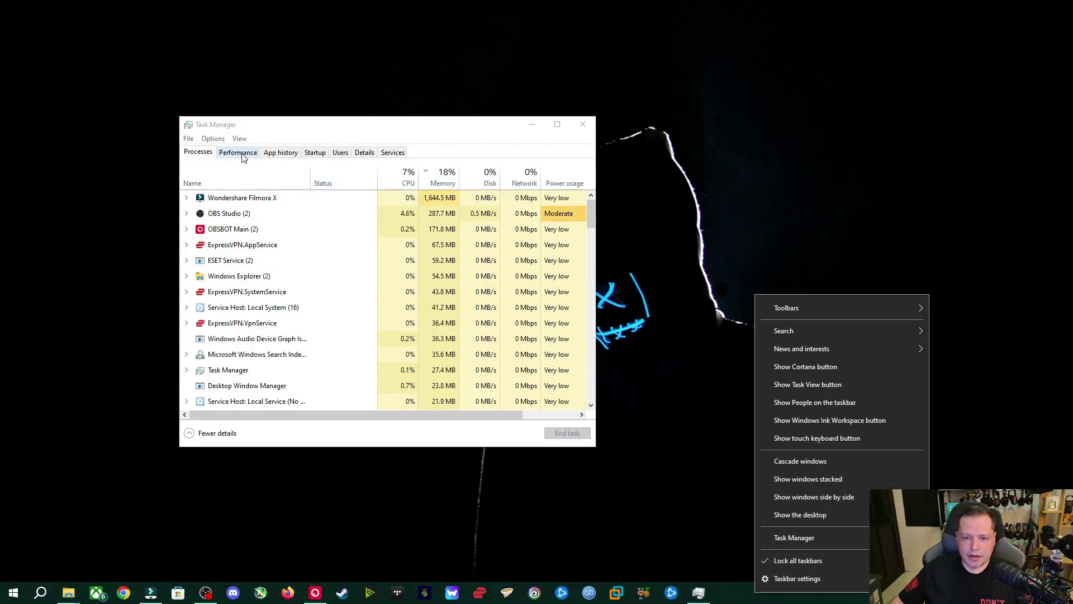
Review Task Manager's Startup tab listing enabled and disabled startup apps
click(316, 153)
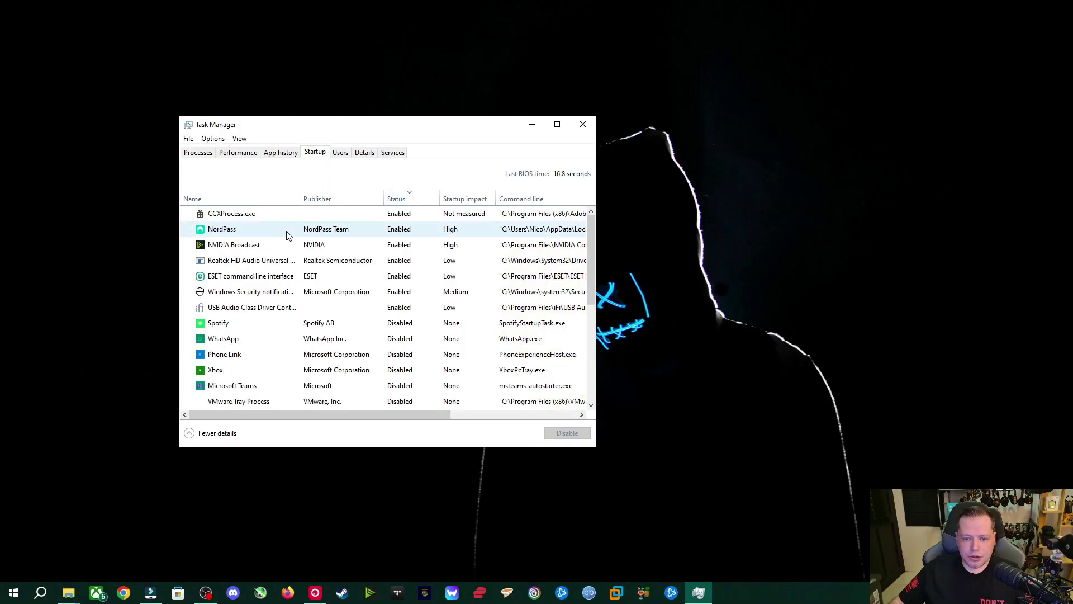
scroll(410, 246, down, 1)
scroll(307, 282, down, 4)
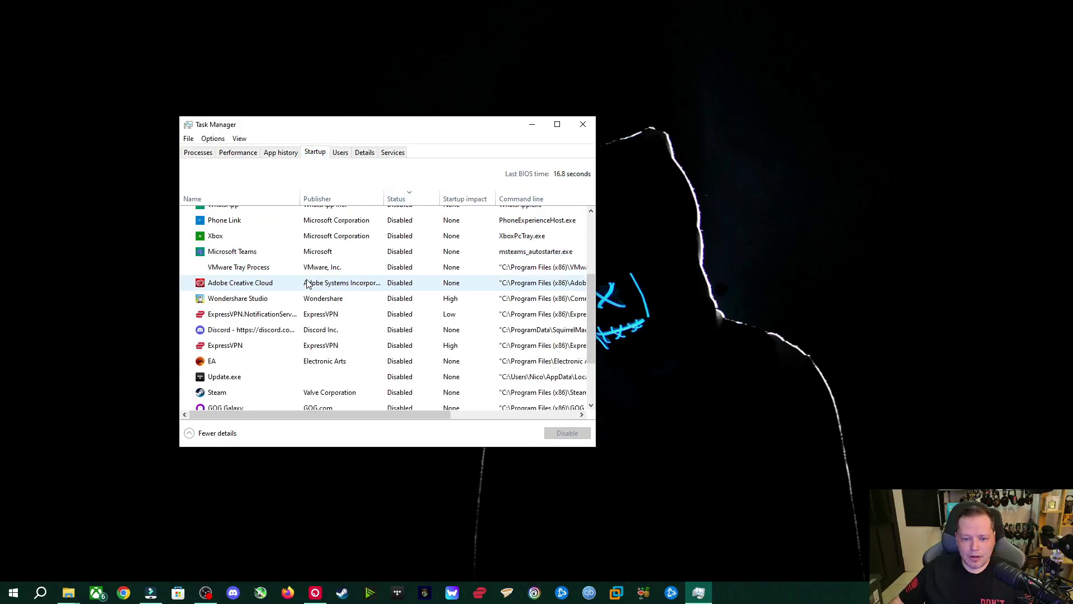
scroll(321, 280, up, 5)
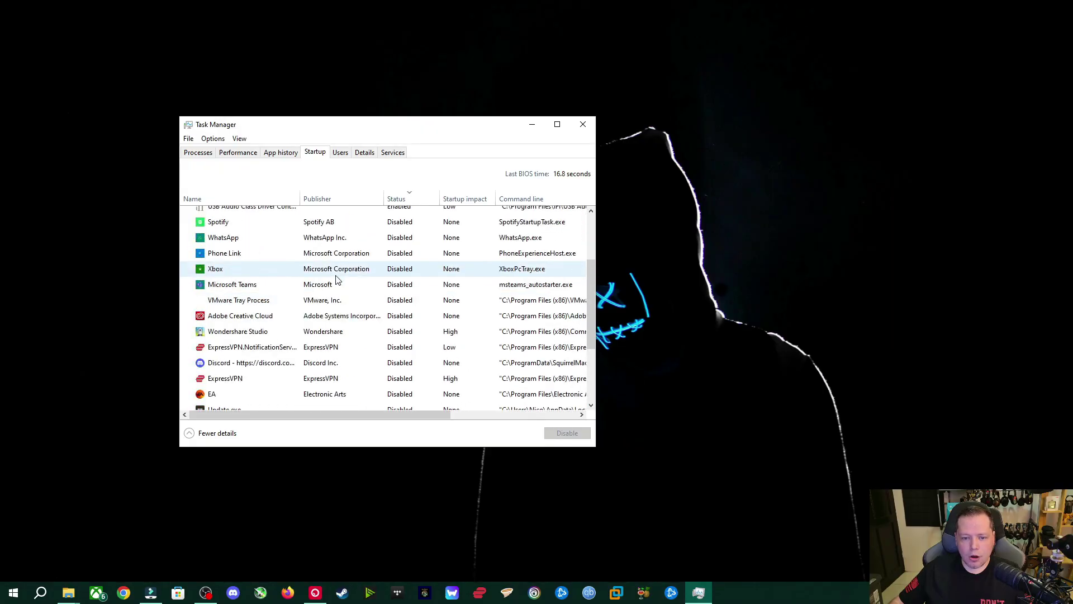
scroll(336, 277, down, 5)
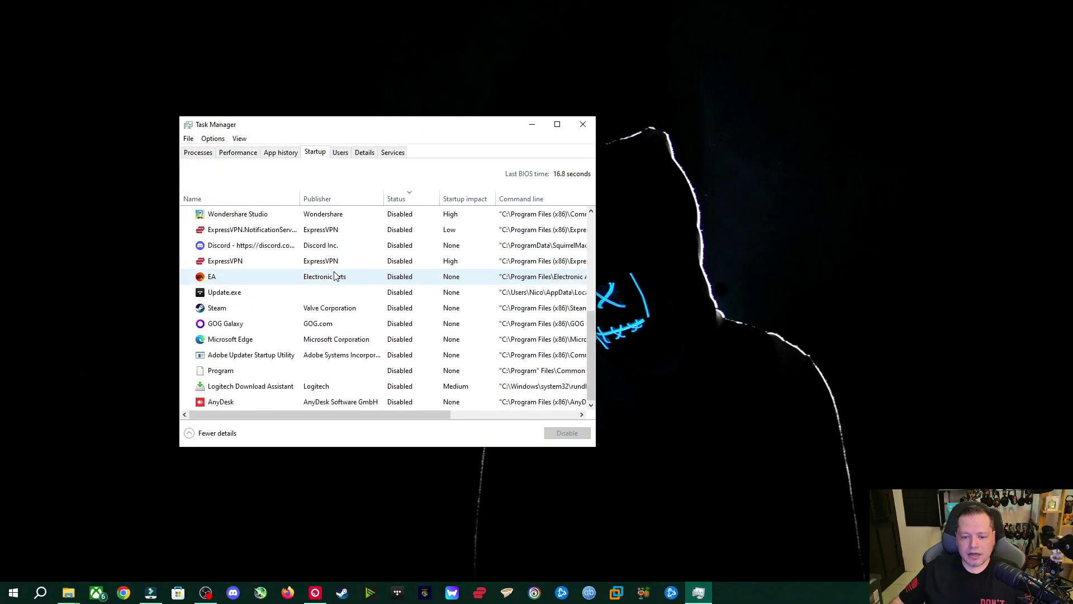
scroll(329, 271, up, 5)
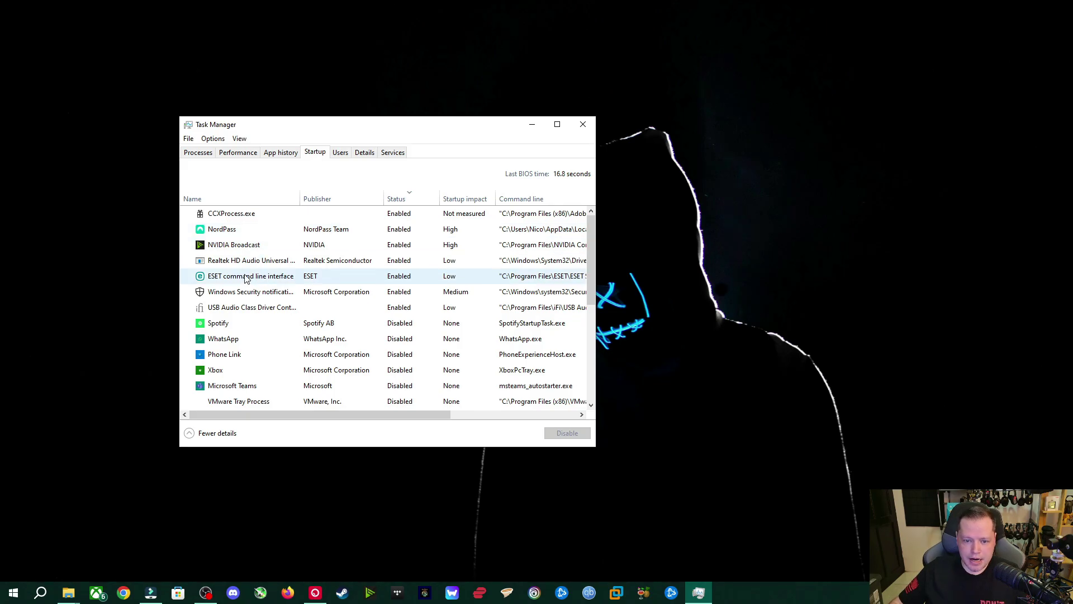
Disable CCXProcess.exe at startup and widen the window to show full command lines
click(260, 220)
right_click(260, 220)
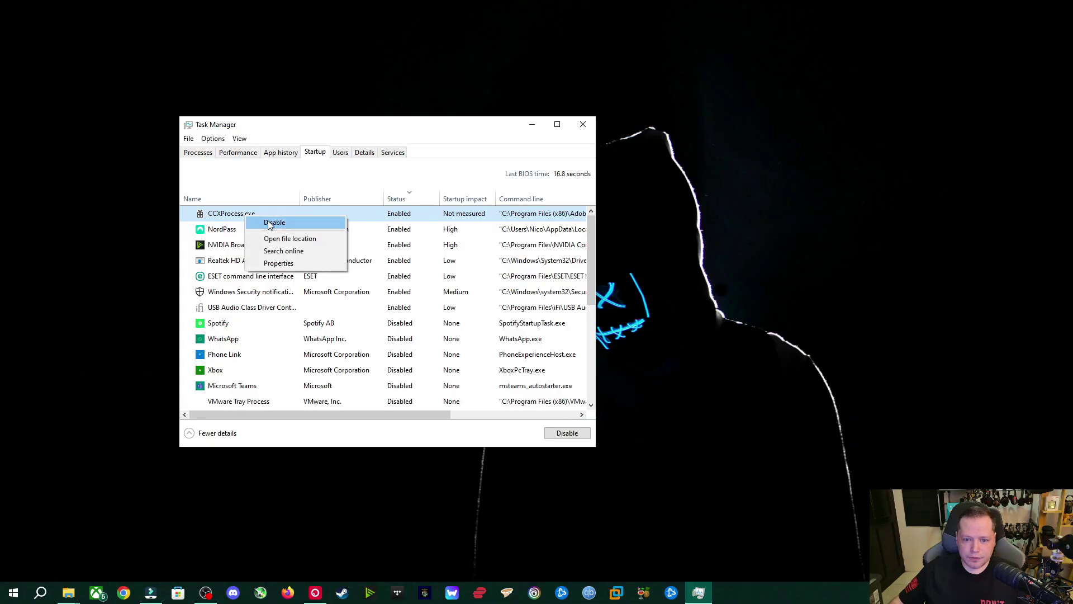
click(268, 223)
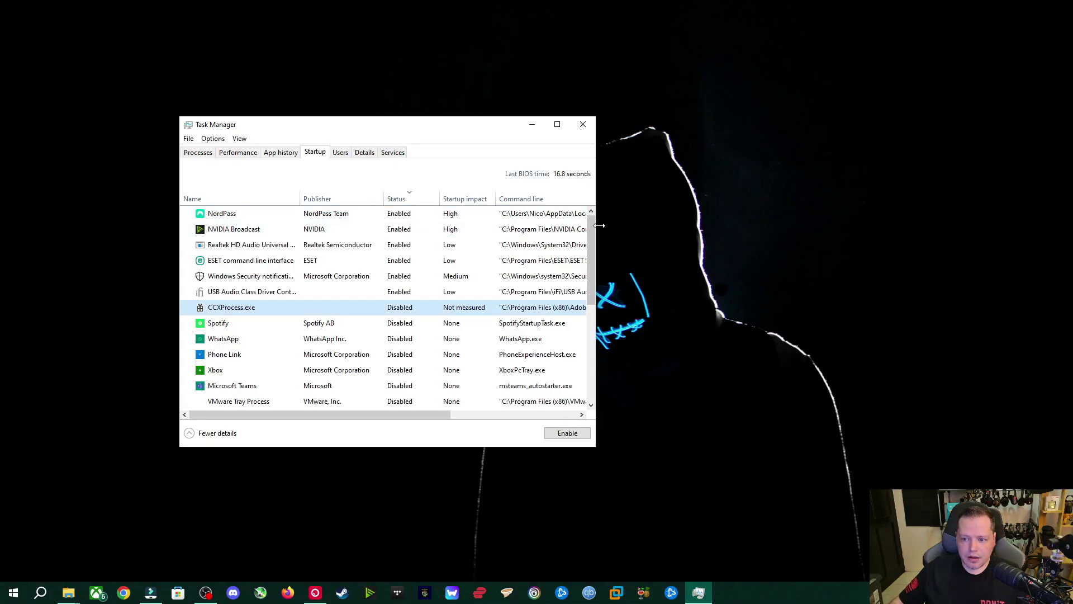
drag(596, 217, 764, 217)
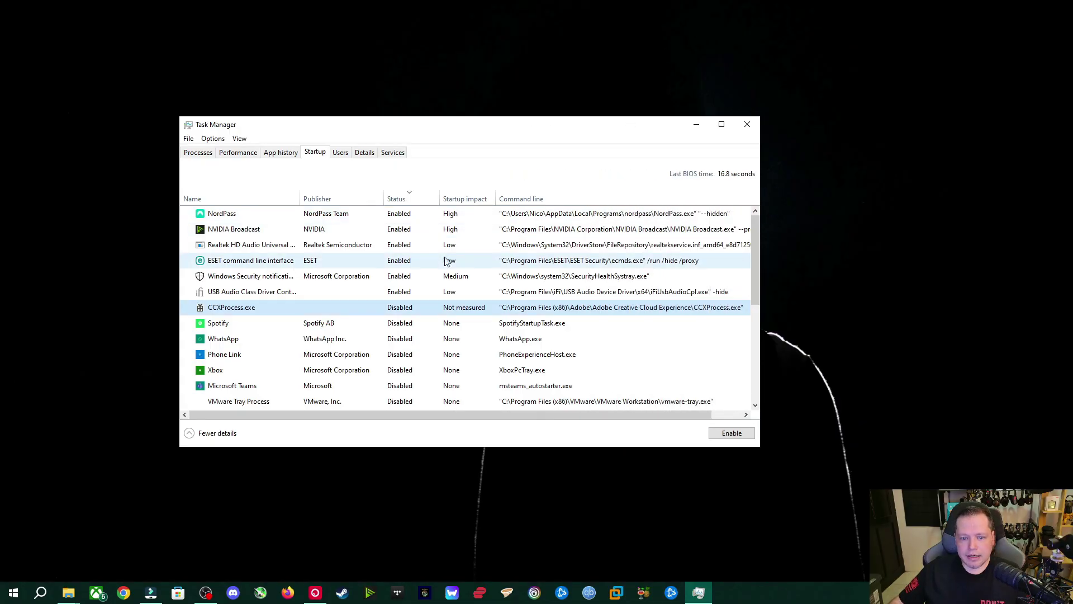
click(258, 326)
Review the Xbox, Microsoft Teams and USB Audio startup entries, then close Task Manager
click(241, 369)
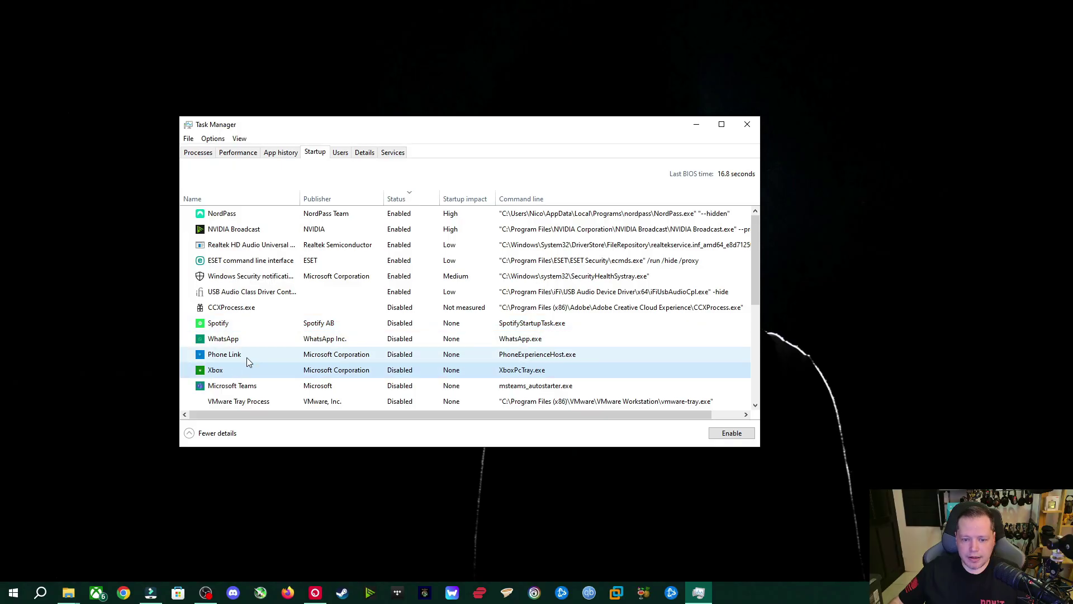
scroll(291, 316, down, 1)
click(254, 352)
scroll(304, 246, down, 2)
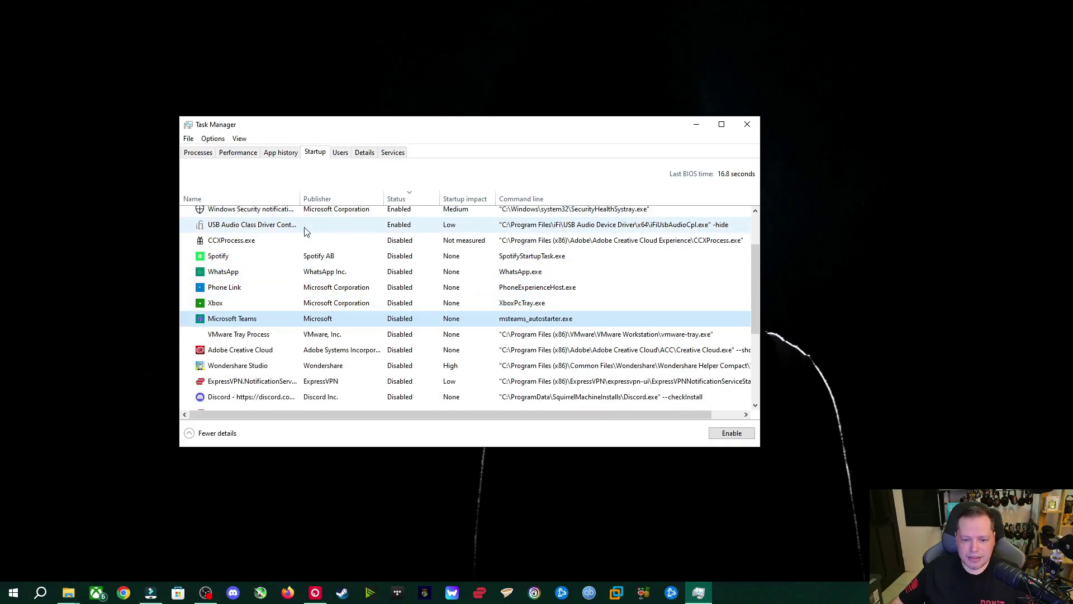
scroll(274, 335, down, 3)
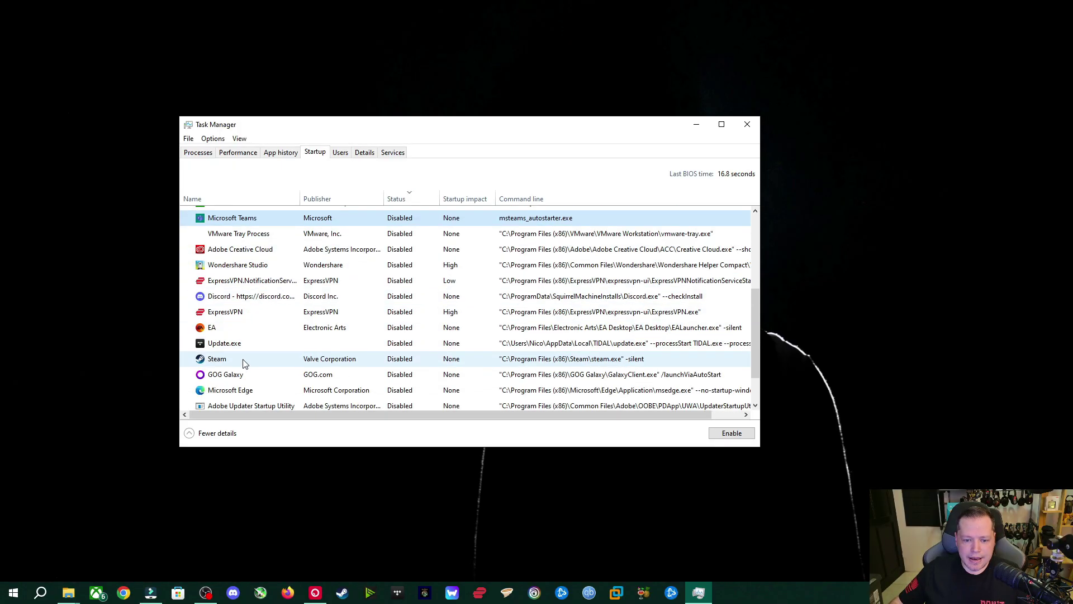
scroll(257, 324, down, 1)
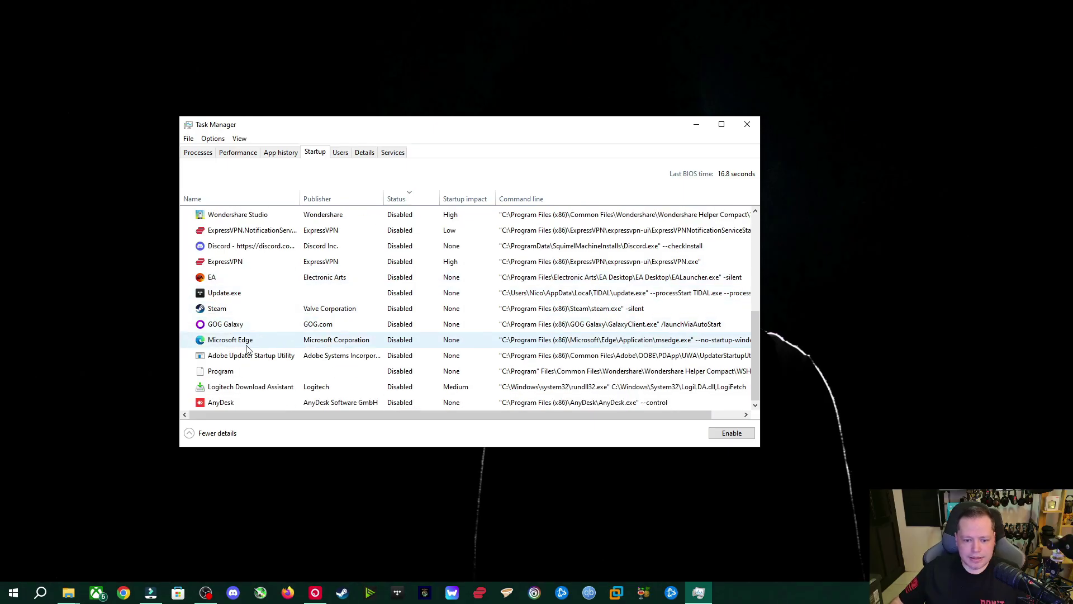
scroll(246, 343, up, 1)
scroll(275, 328, down, 1)
scroll(275, 329, up, 6)
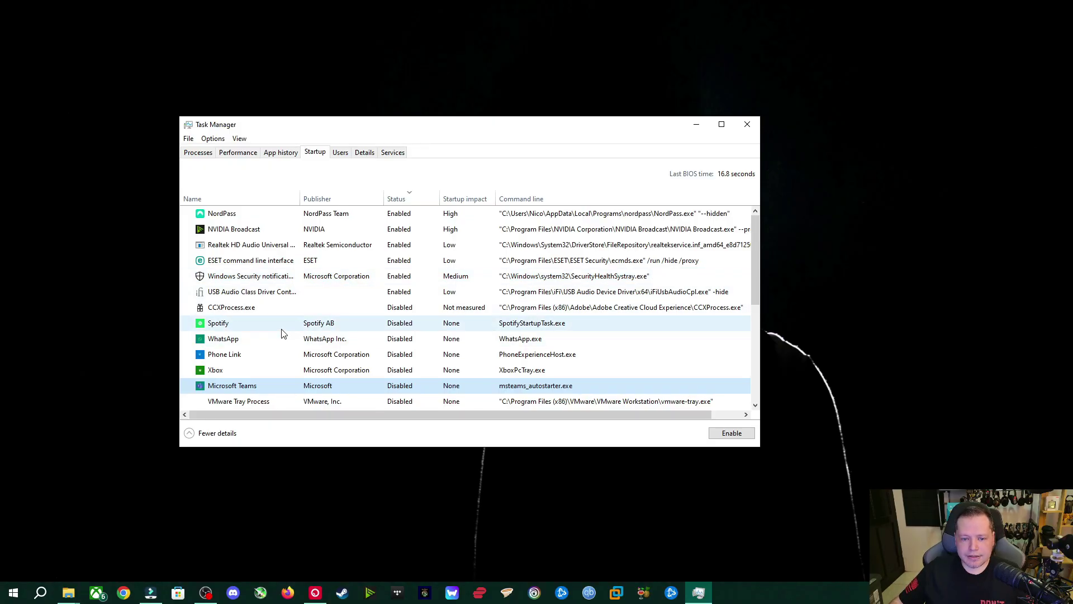
click(260, 297)
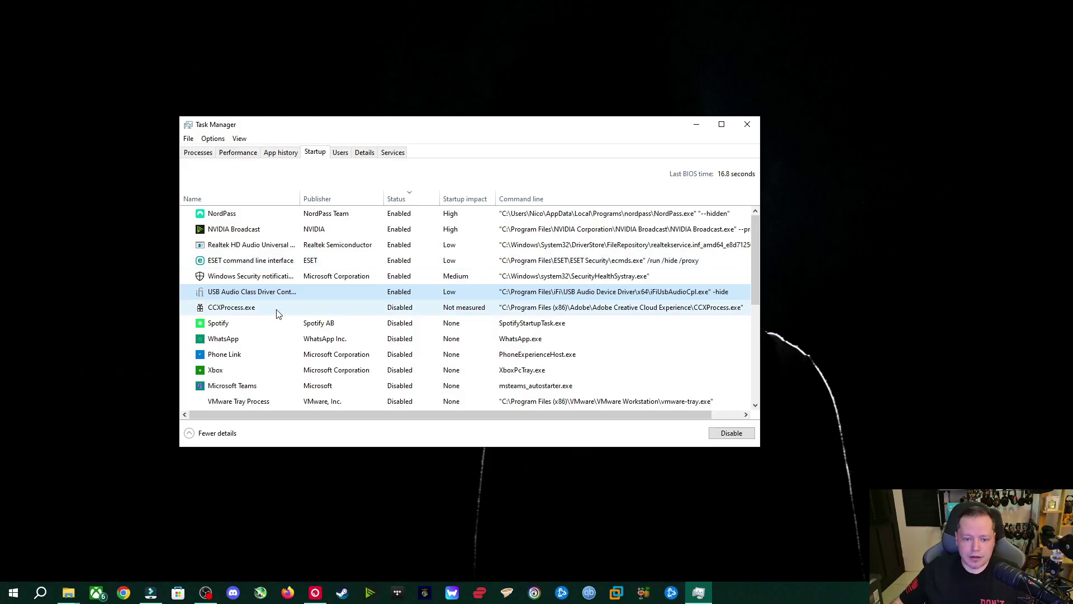
scroll(274, 313, down, 2)
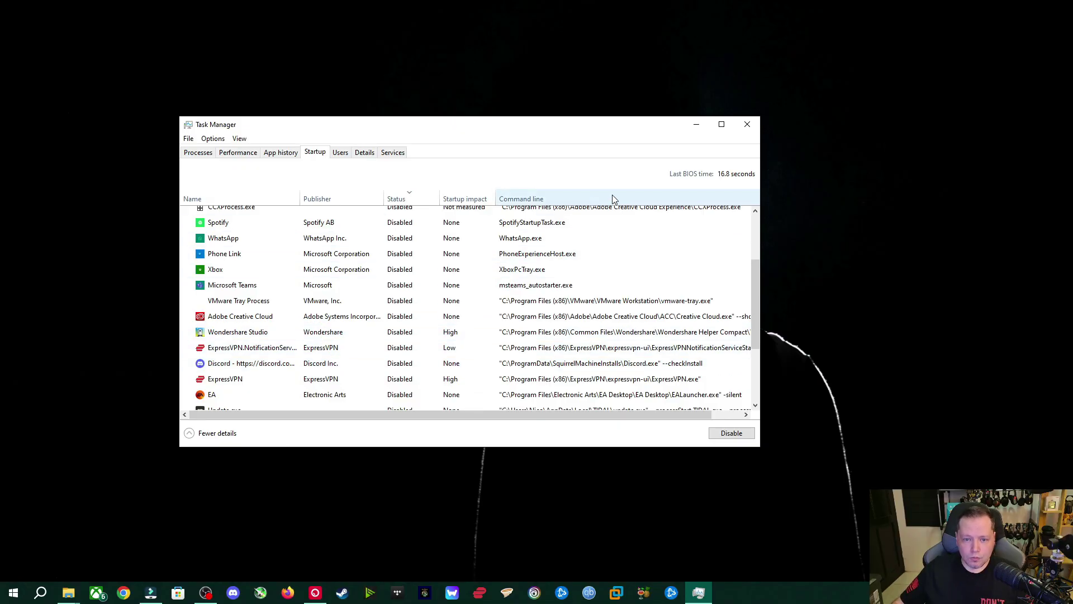
click(749, 124)
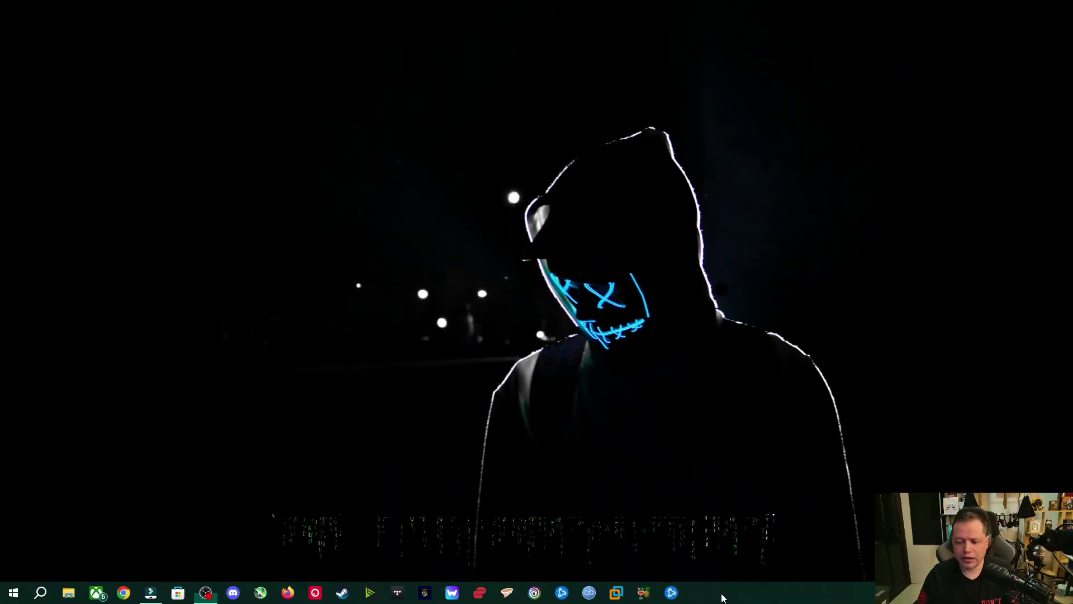
Reopen Task Manager from the taskbar and view the CPU performance page, which shows 103 processes
right_click(719, 592)
click(766, 537)
click(255, 154)
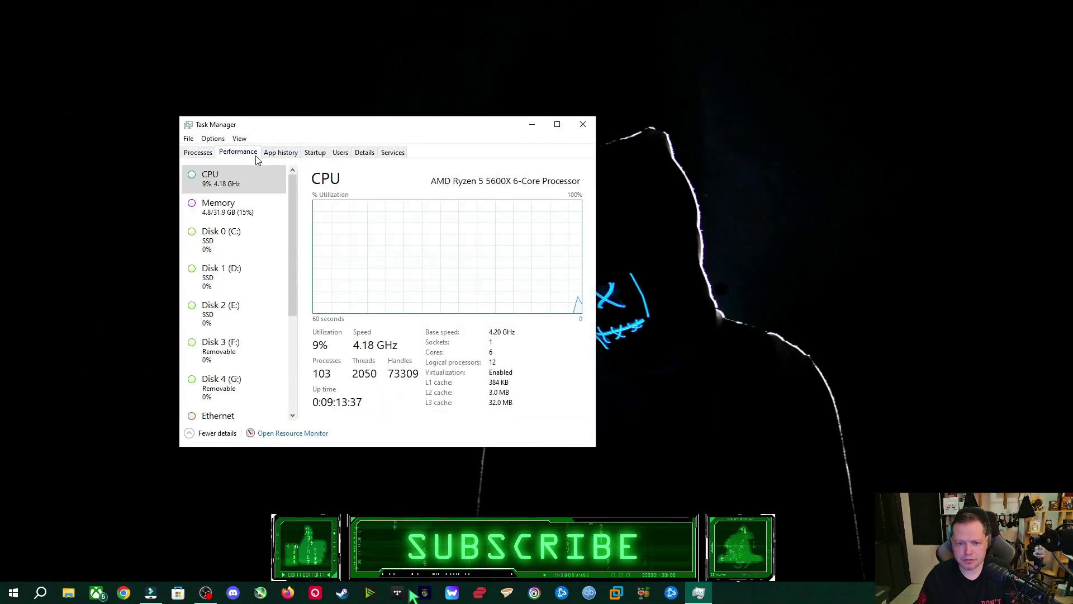